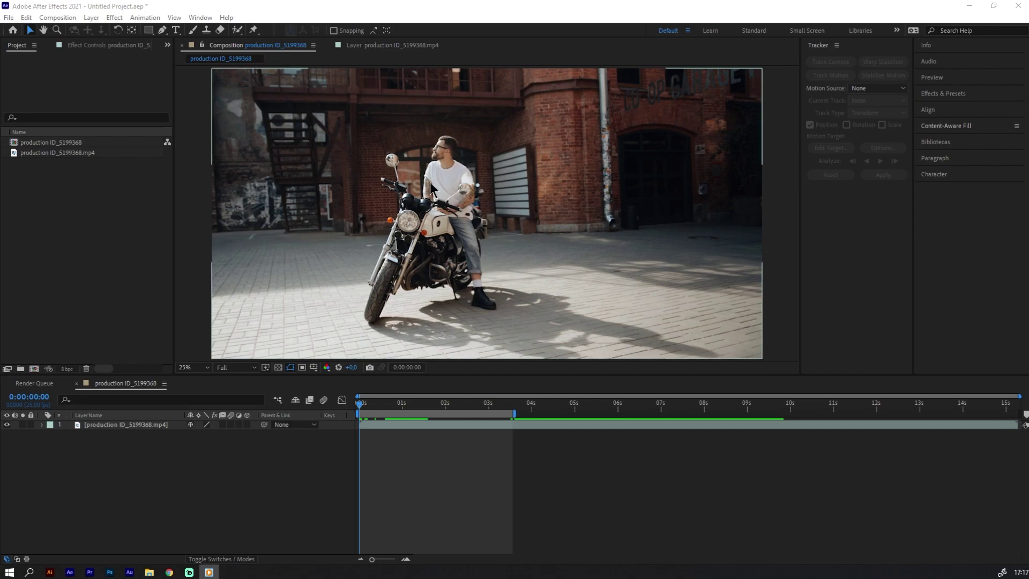
Create a new composition from the motorcycle mp4 clip.
click(412, 425)
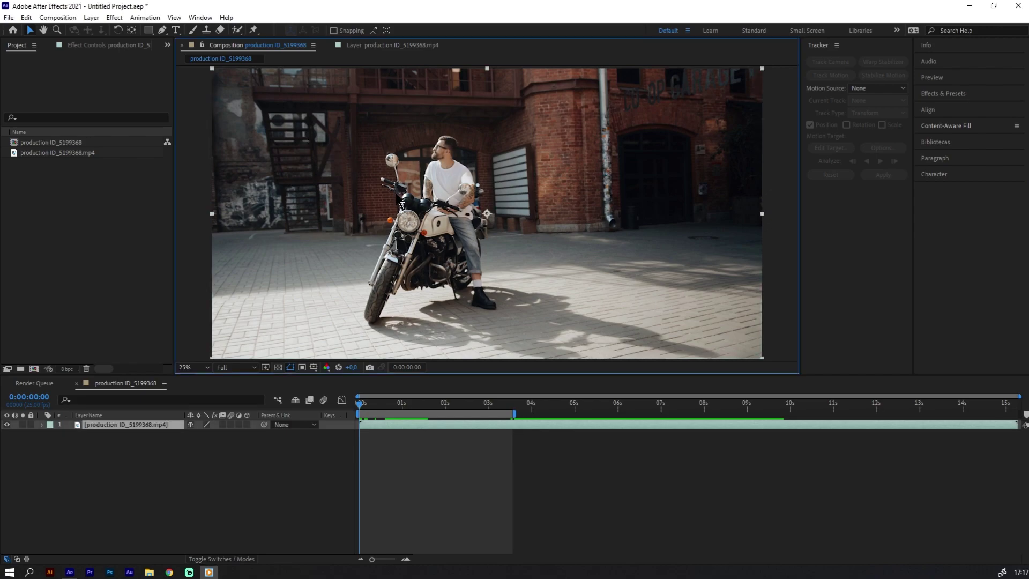
click(364, 406)
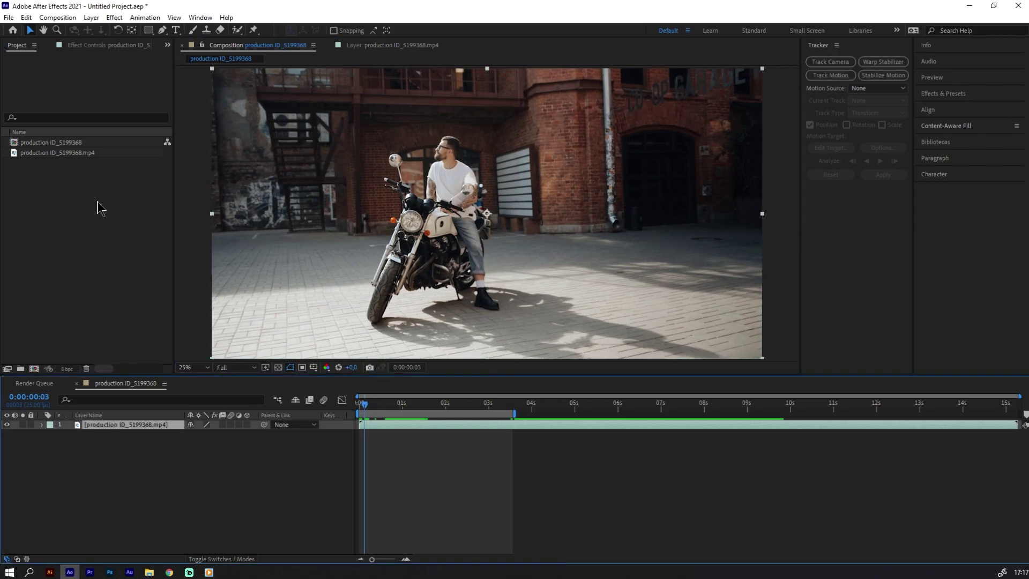
drag(78, 153, 32, 375)
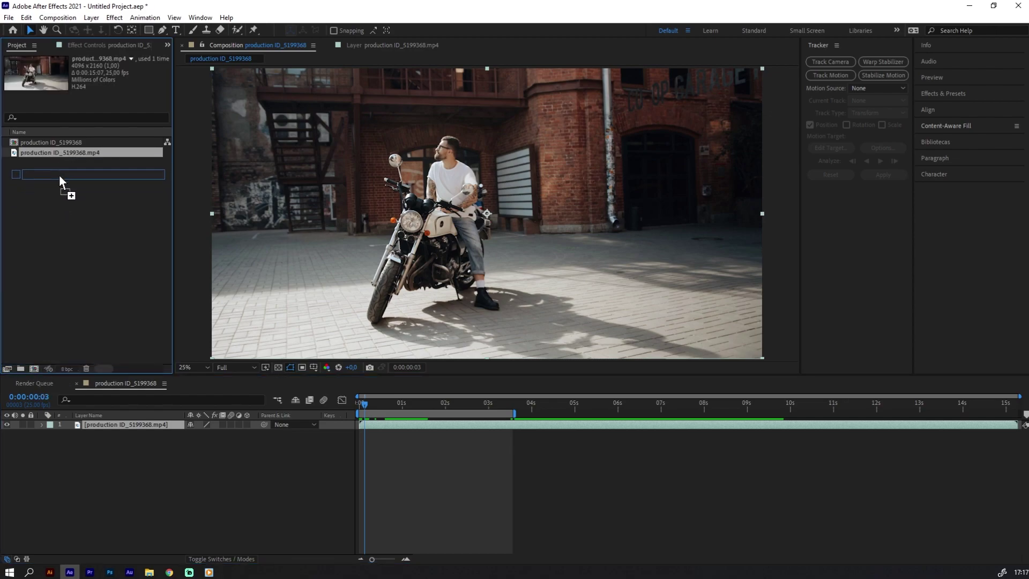
drag(32, 375, 83, 273)
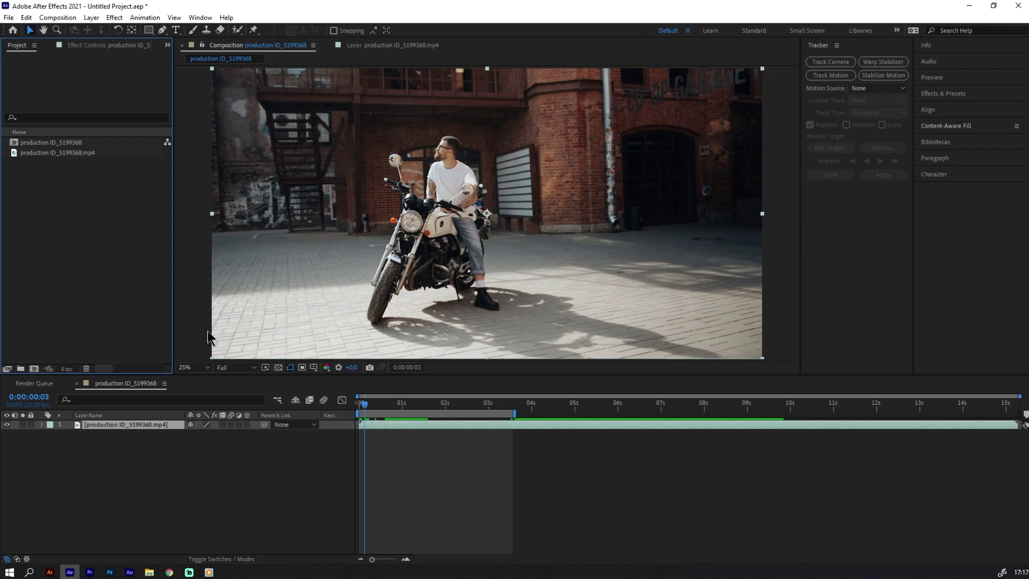
click(214, 459)
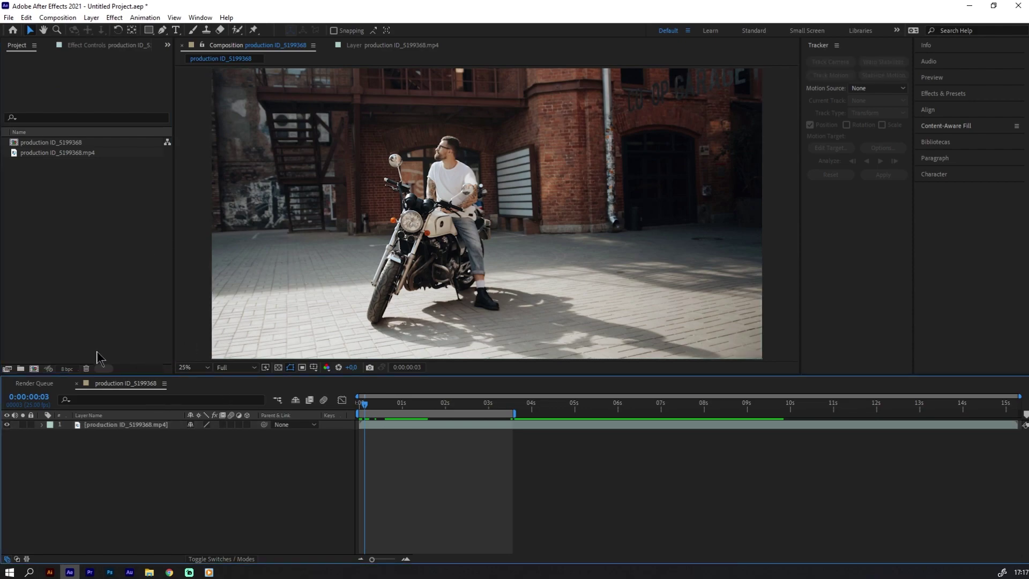
Create an empty 1000×1000, 30 fps, 10-second composition named Lettering.
click(35, 369)
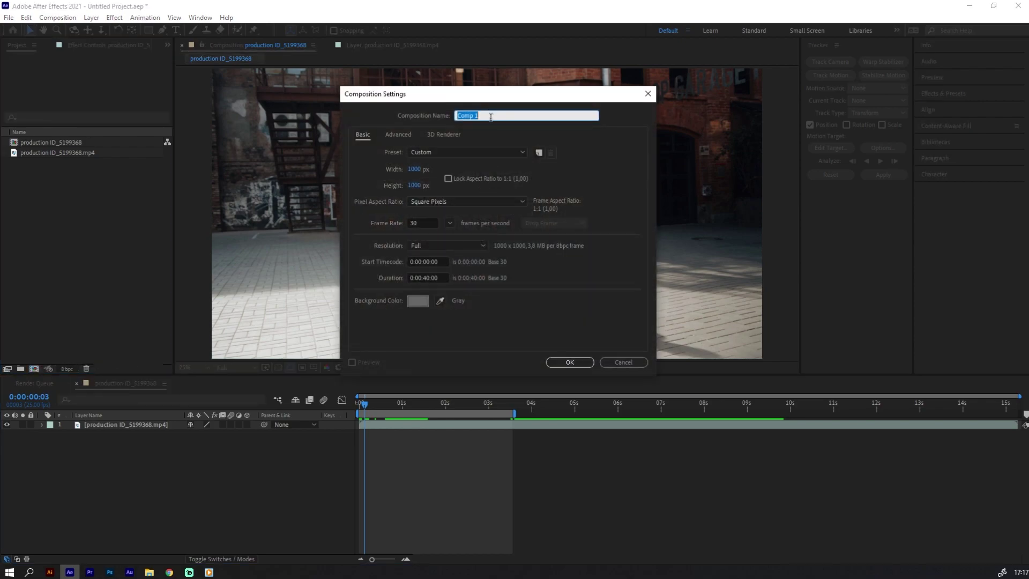
text(Lettering)
click(437, 176)
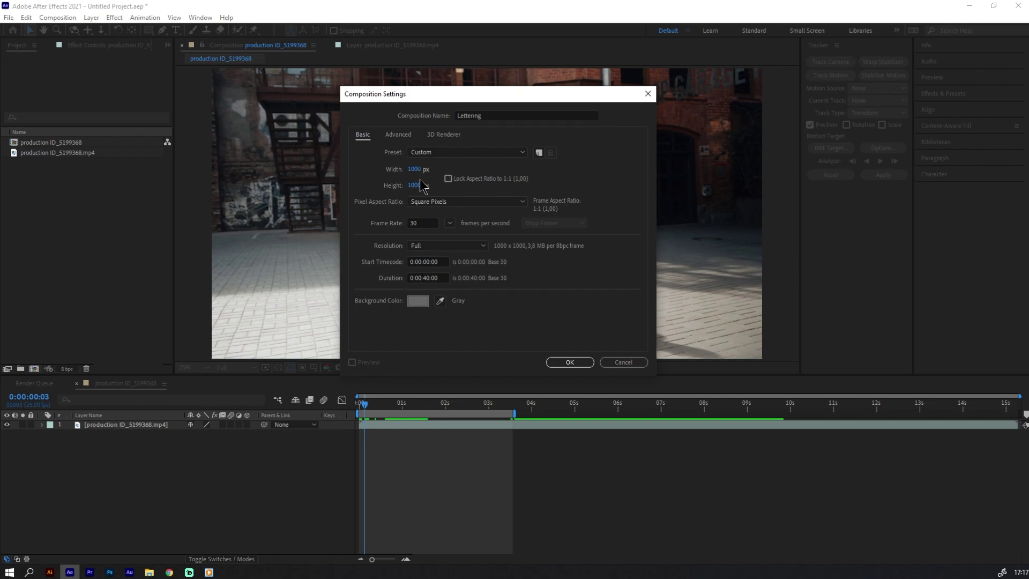
click(428, 274)
text(1)
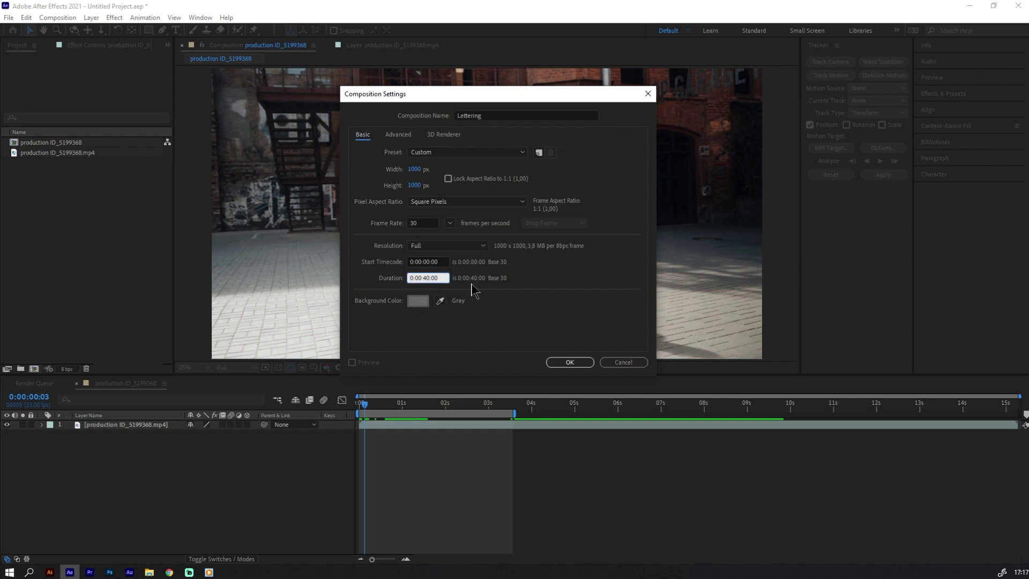
click(570, 364)
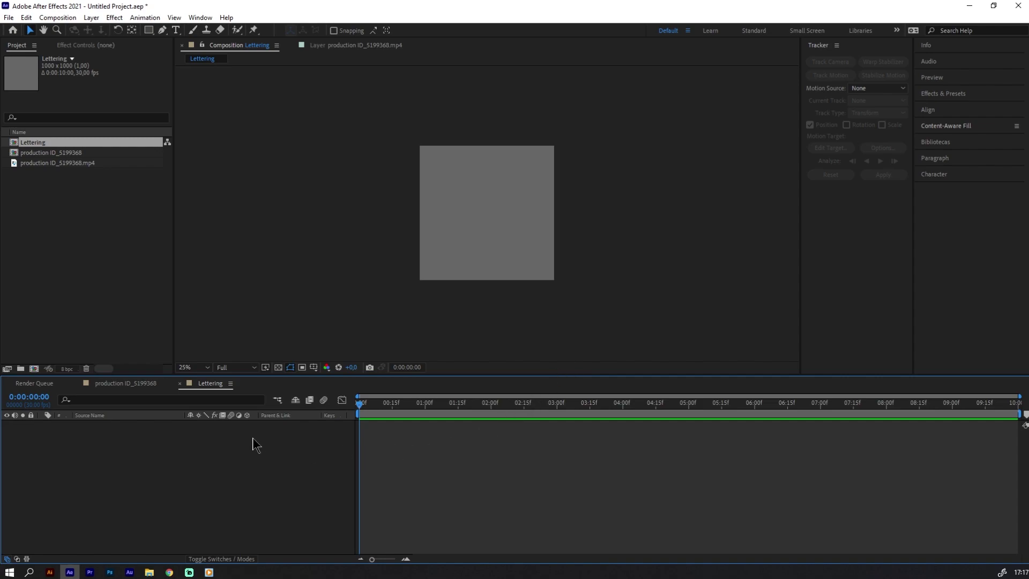
Draw a small white-filled circle with the Ellipse Tool in the upper-left area.
click(149, 30)
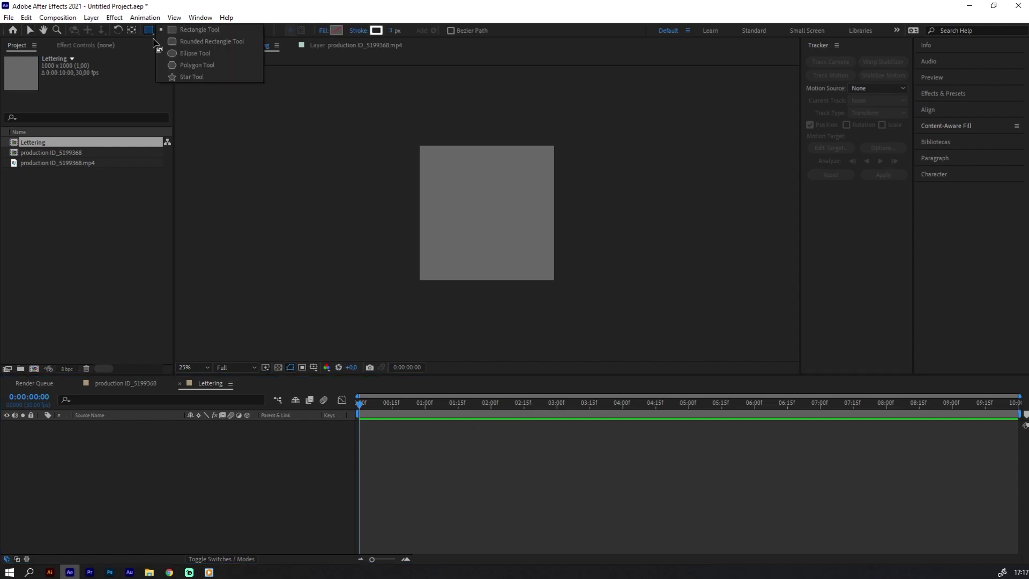
click(184, 54)
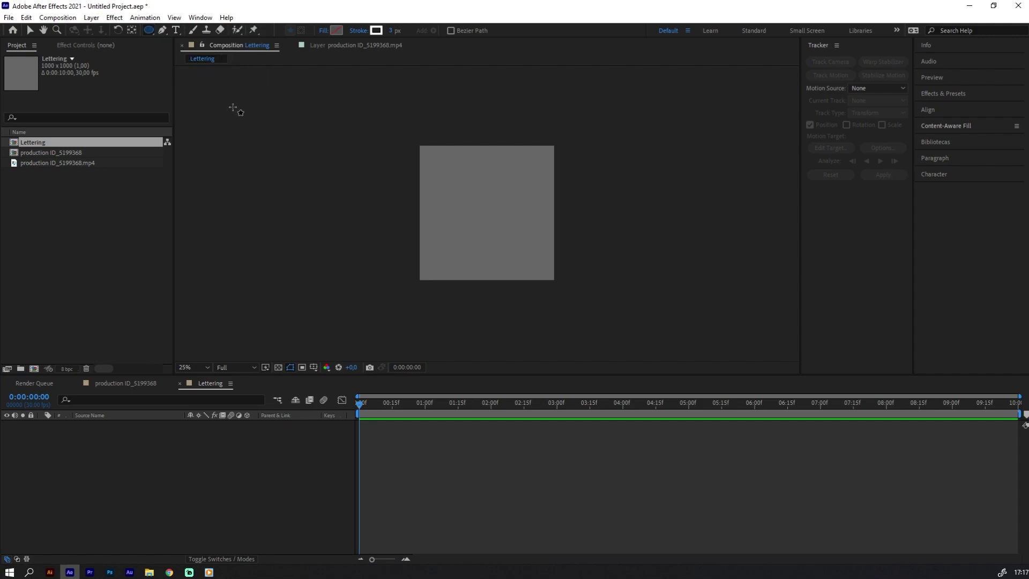
click(336, 30)
click(475, 223)
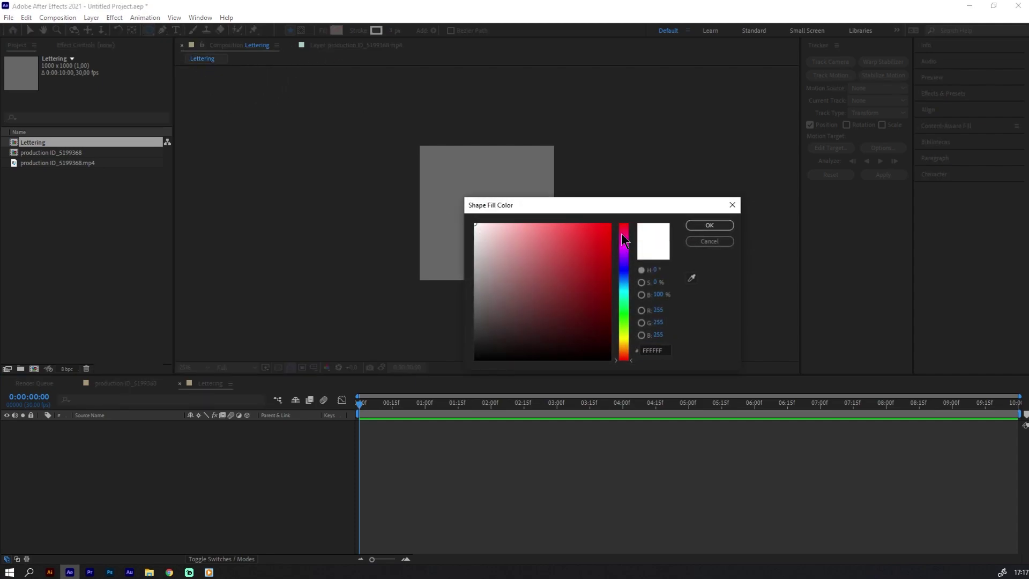
click(709, 225)
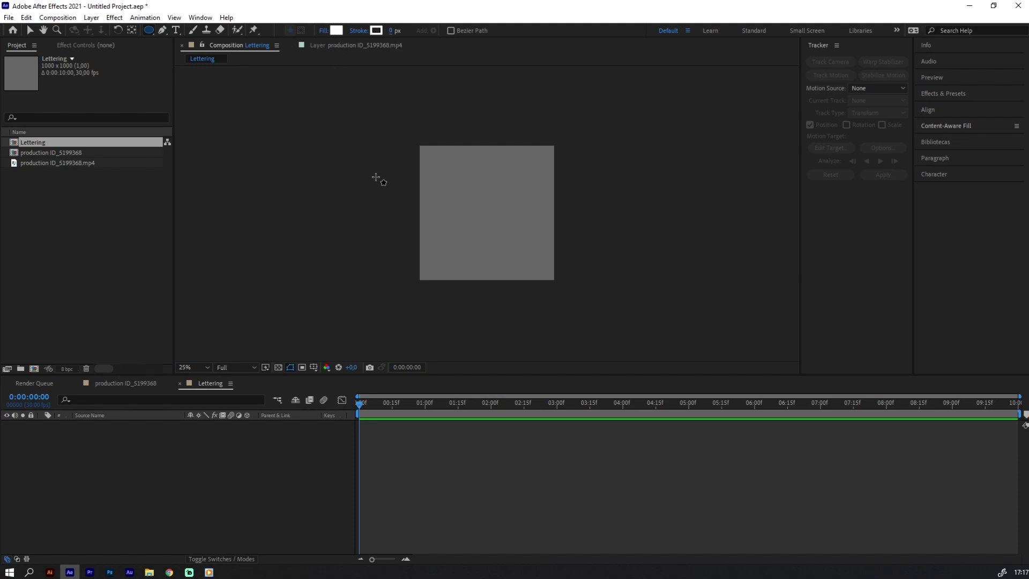
scroll(468, 234, up, 2)
drag(427, 154, 443, 169)
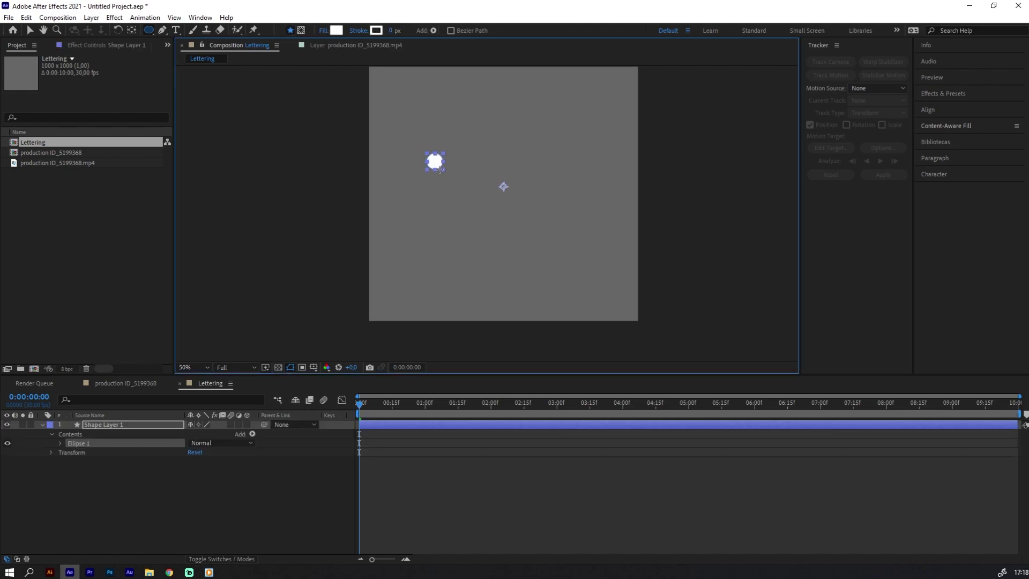
Move the circle slightly lower and recentre the comp view.
click(168, 456)
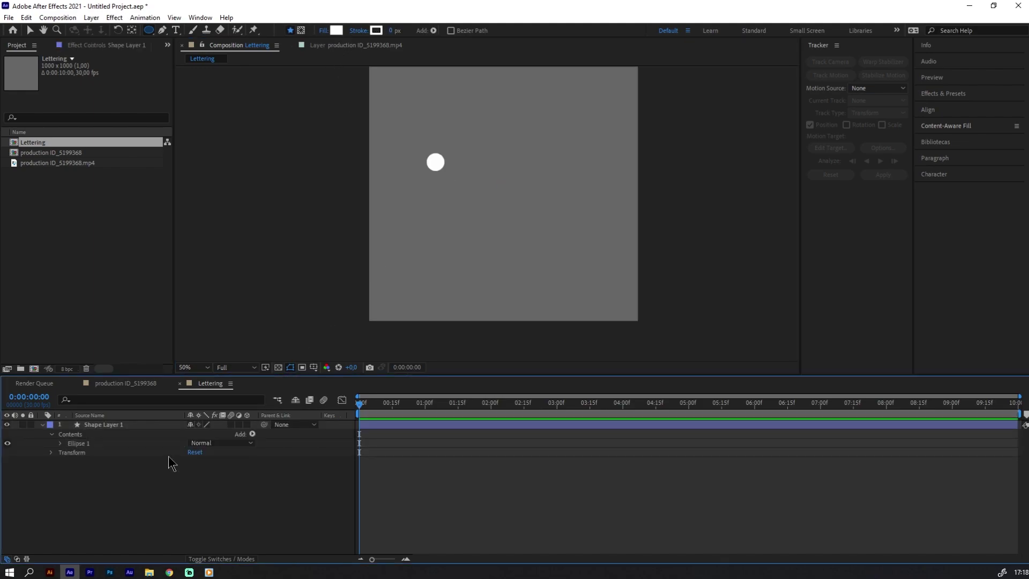
click(137, 423)
scroll(439, 250, down, 2)
key(v)
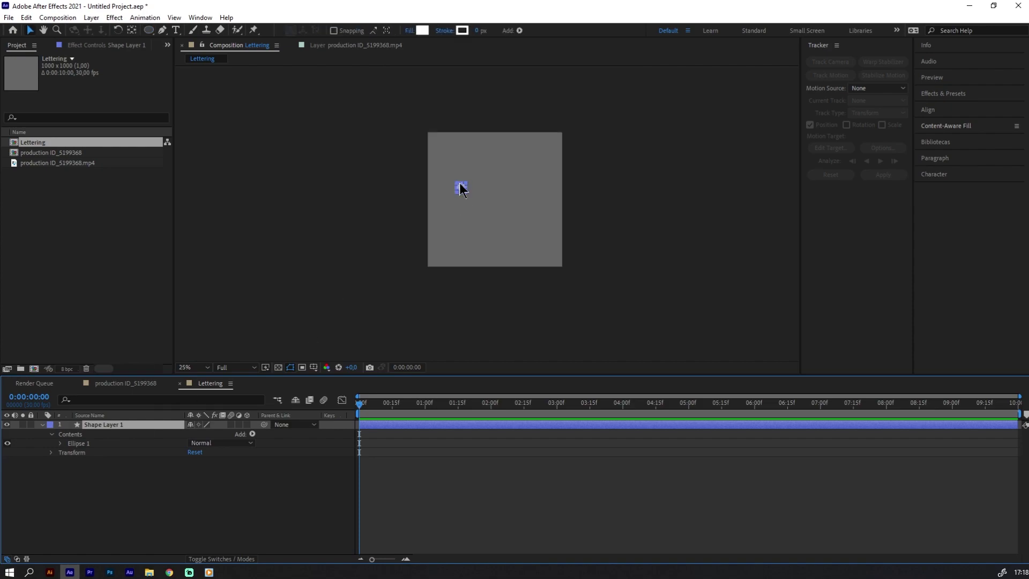
drag(461, 186, 461, 204)
click(427, 287)
scroll(500, 259, up, 2)
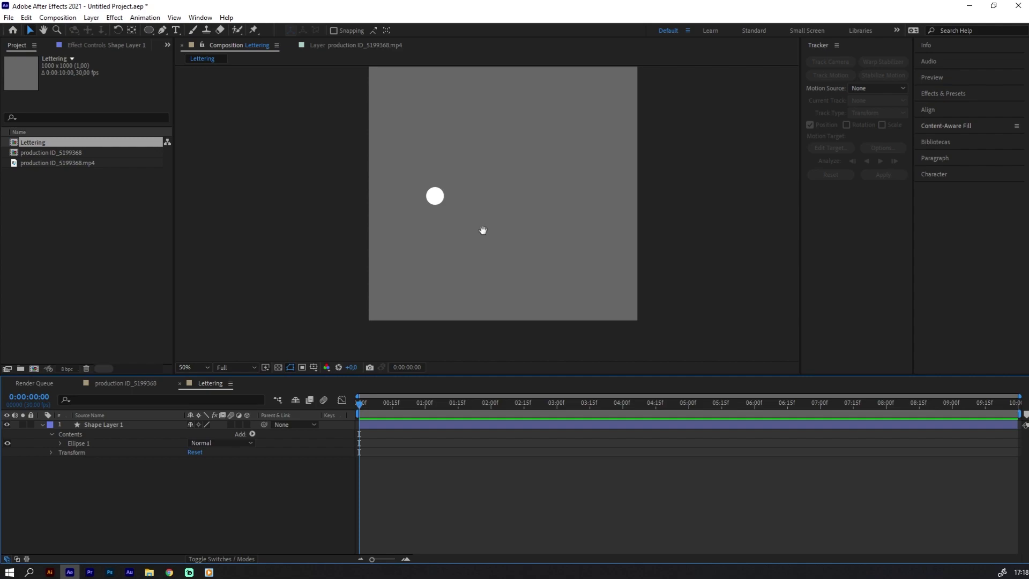
drag(482, 230, 429, 271)
Draw a bent 3 px, no-fill Pen line from the circle up and right.
click(162, 30)
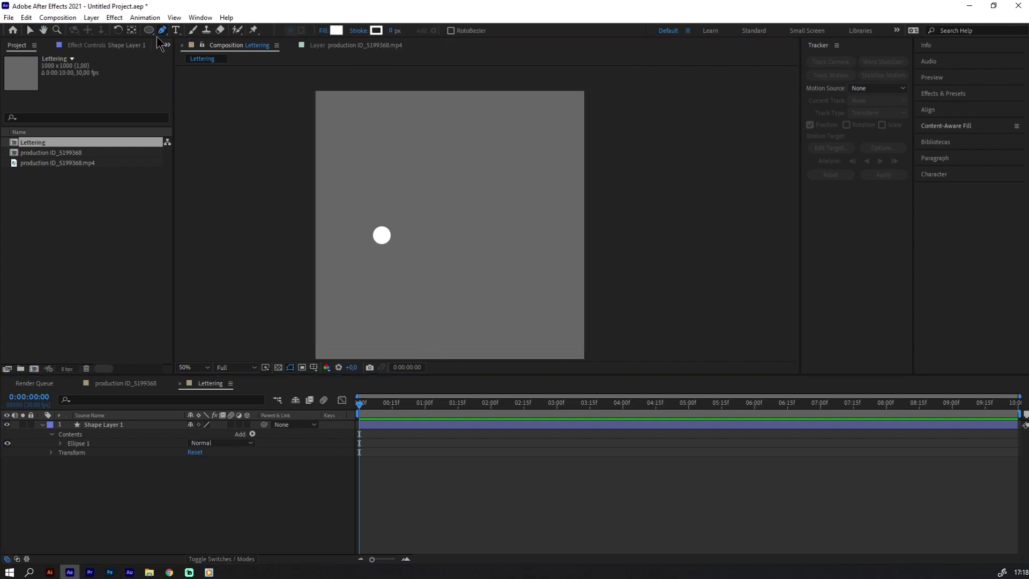
click(324, 30)
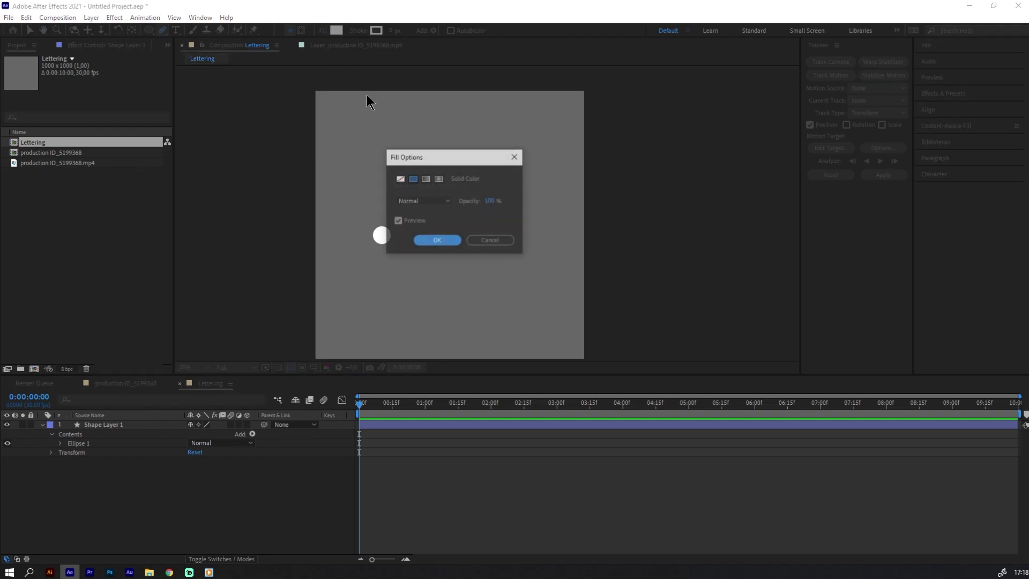
click(400, 179)
click(435, 240)
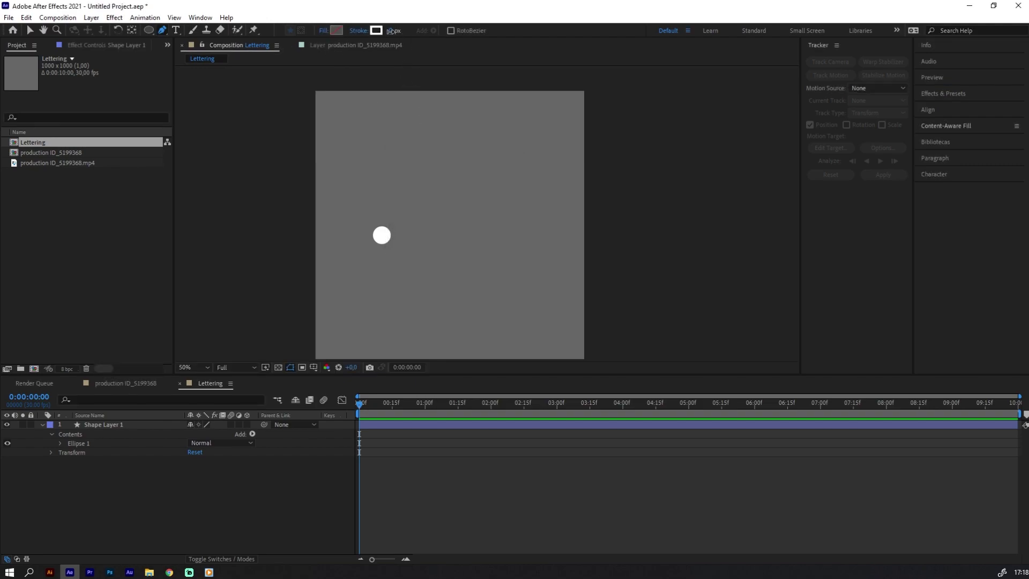
drag(397, 33, 402, 33)
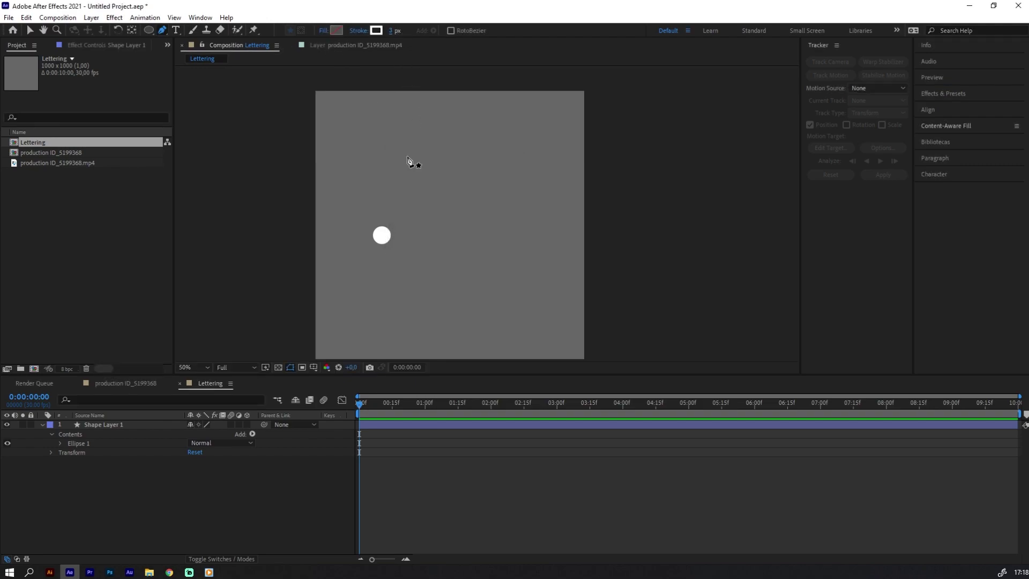
click(382, 235)
click(413, 197)
click(453, 196)
key(v)
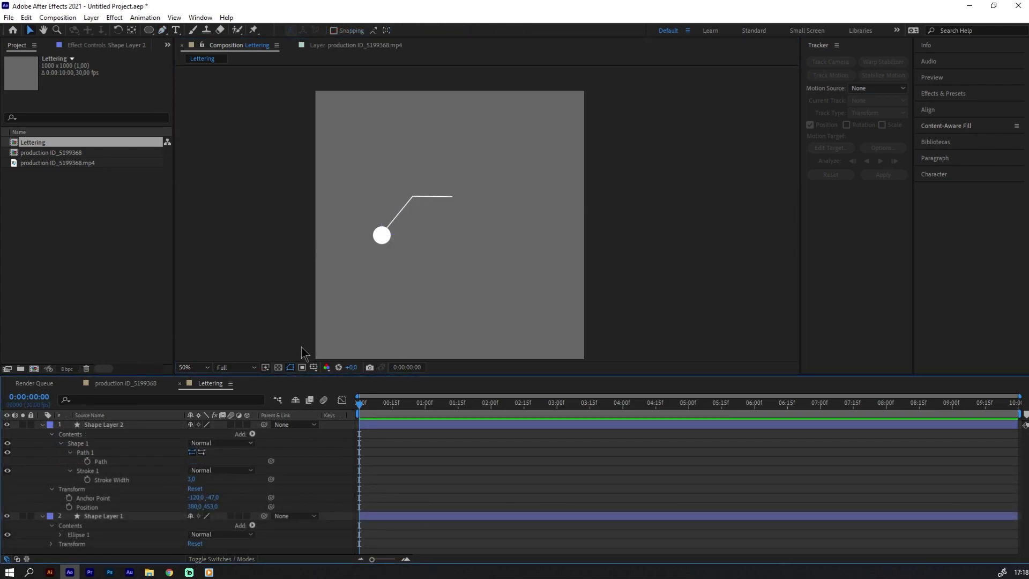
click(230, 174)
Draw a long white-filled rectangle at the line's end and collapse the shape layers.
drag(149, 30, 171, 33)
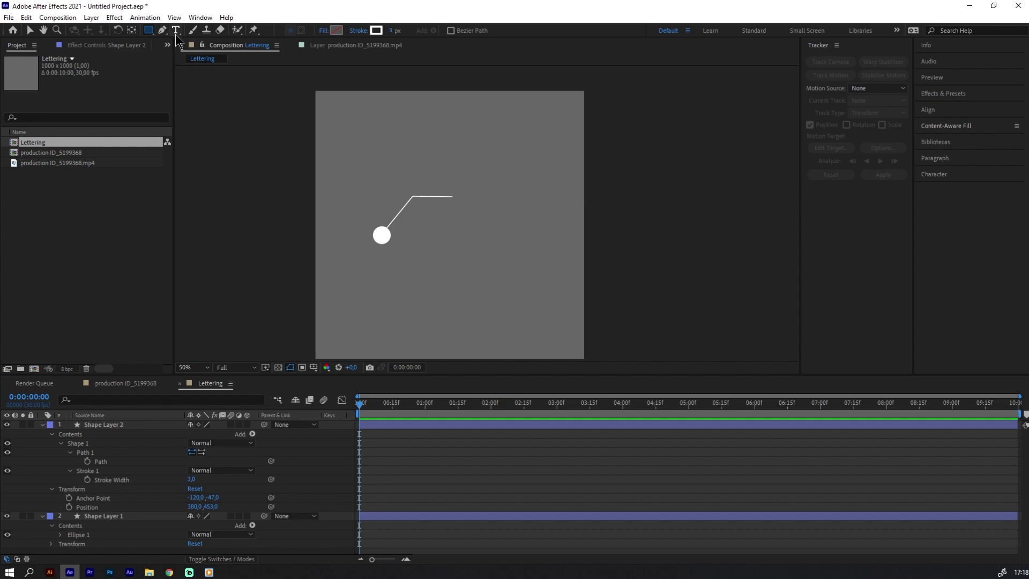
drag(448, 191, 546, 207)
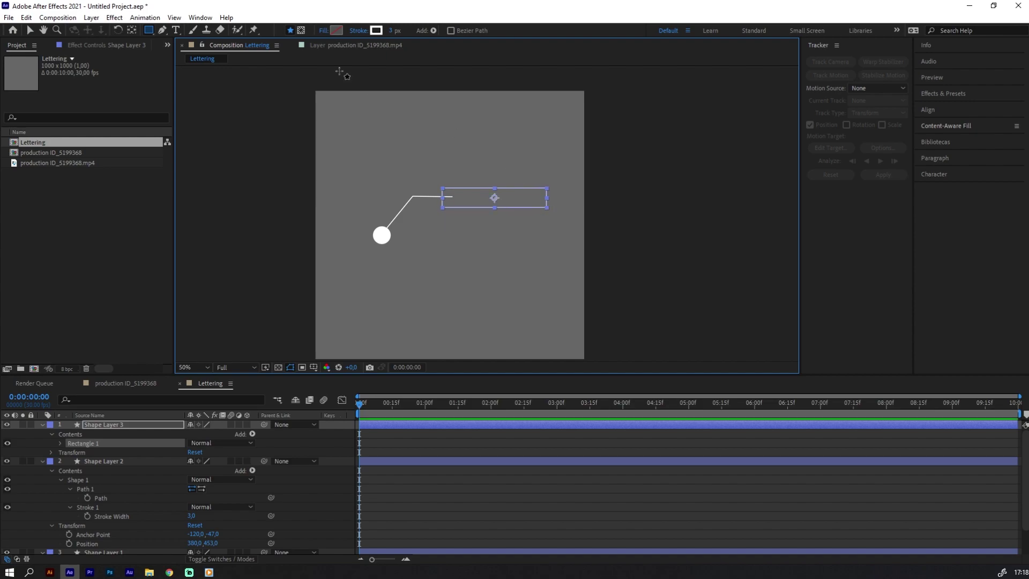
click(336, 31)
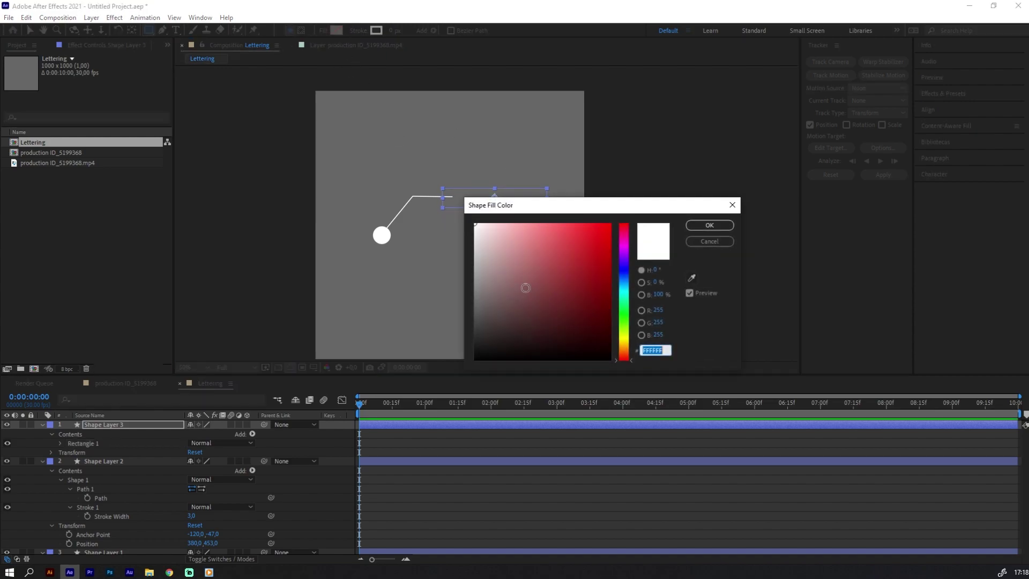
click(704, 226)
click(43, 429)
key(ctrl+a)
click(43, 424)
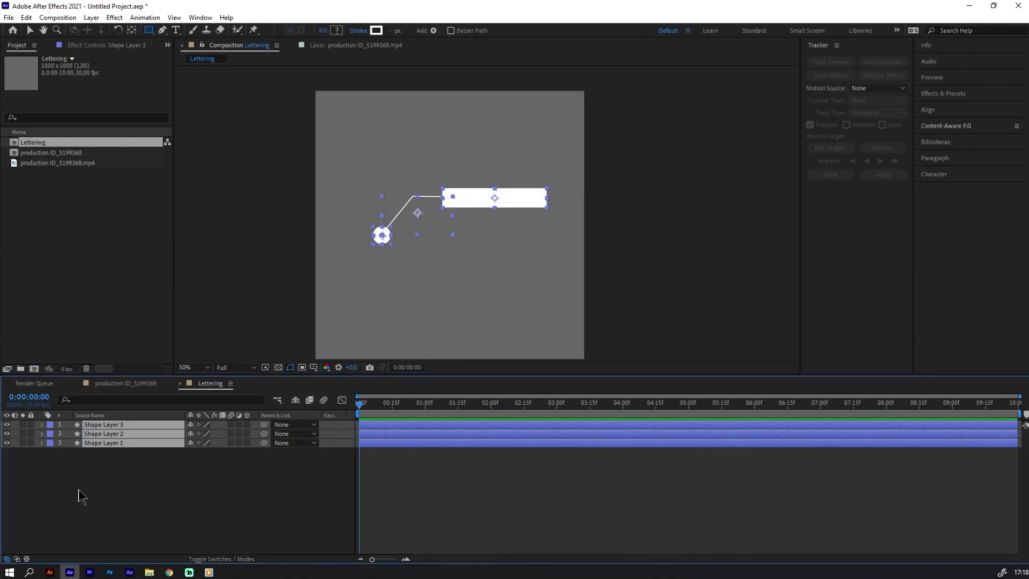
click(79, 549)
Add 'MOTOCA DESCOLADO' text in the white box and scale it to fill the box.
click(176, 30)
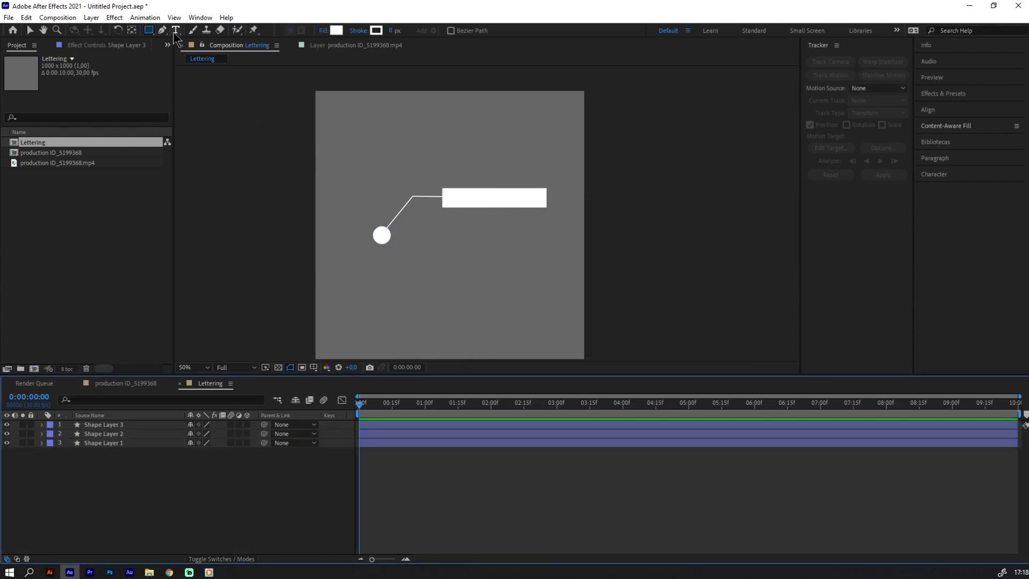
click(448, 195)
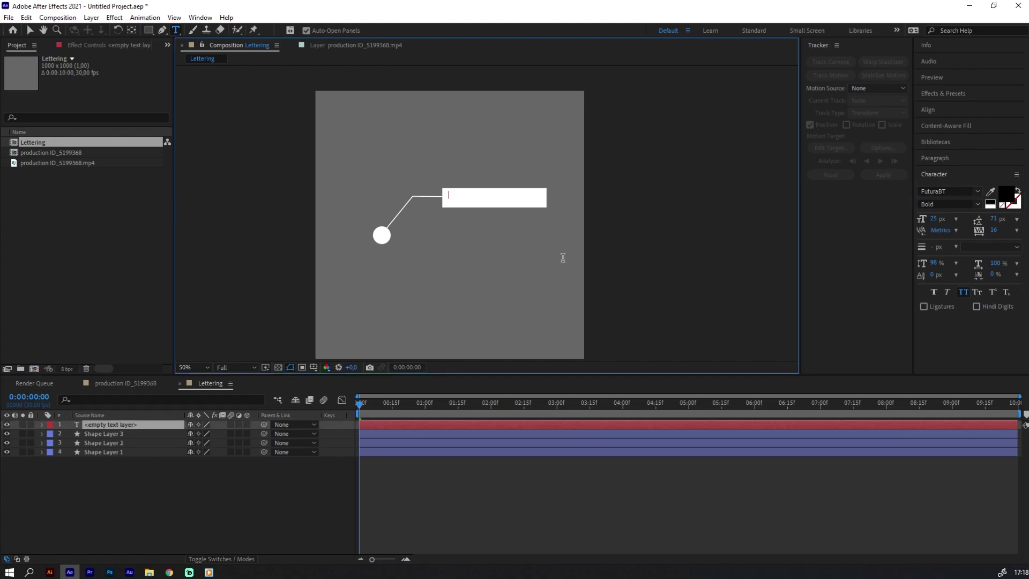
text(MOTOCA DESCOLADO)
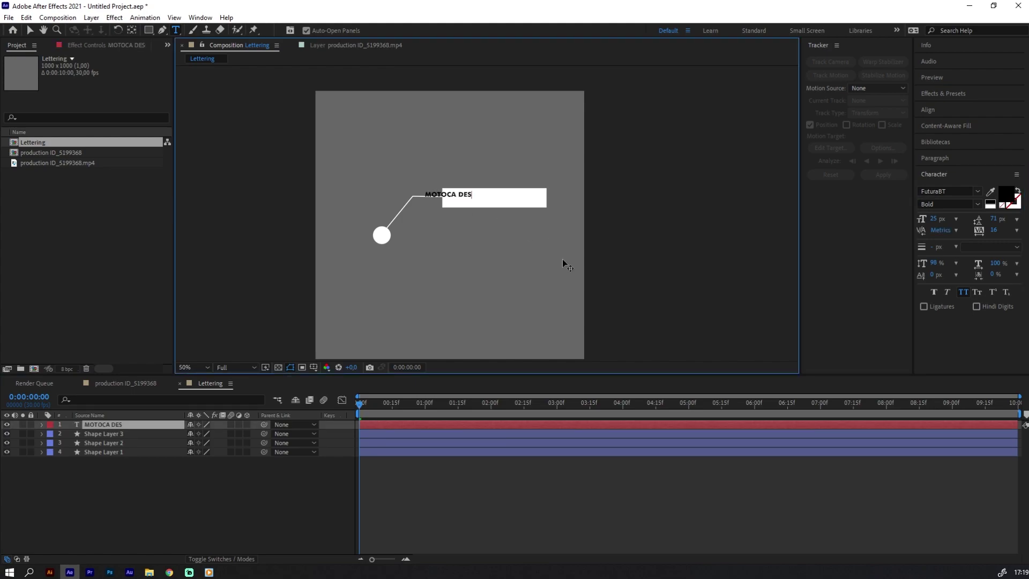
key(Escape)
key(s)
key(period)
drag(212, 434, 231, 433)
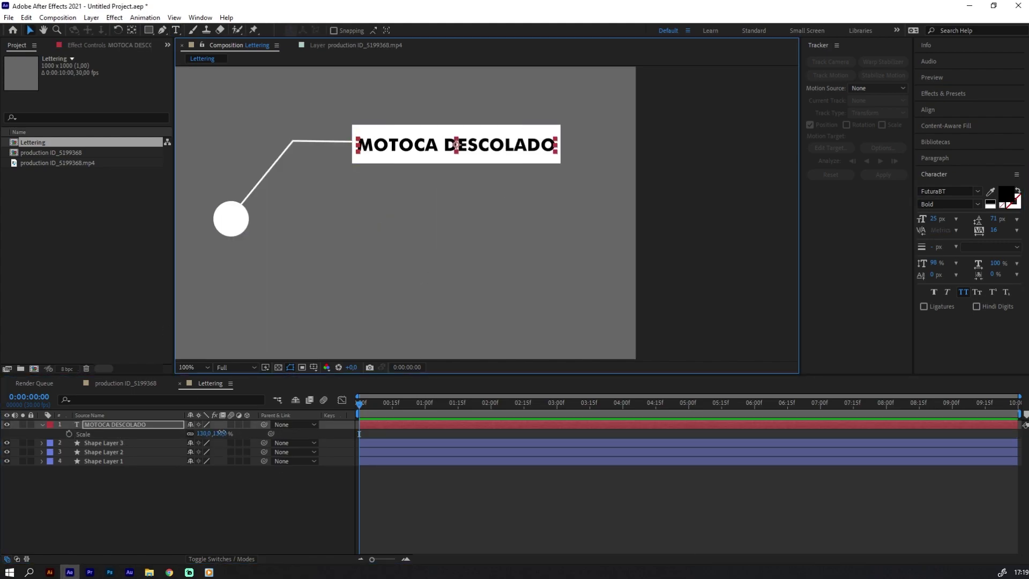
click(267, 172)
key(comma)
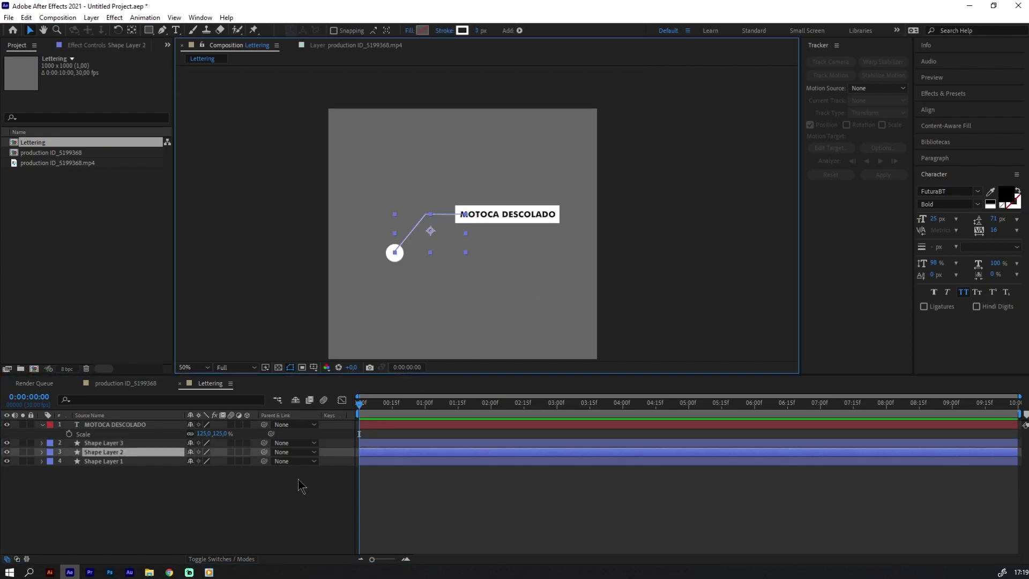
click(299, 487)
key(v)
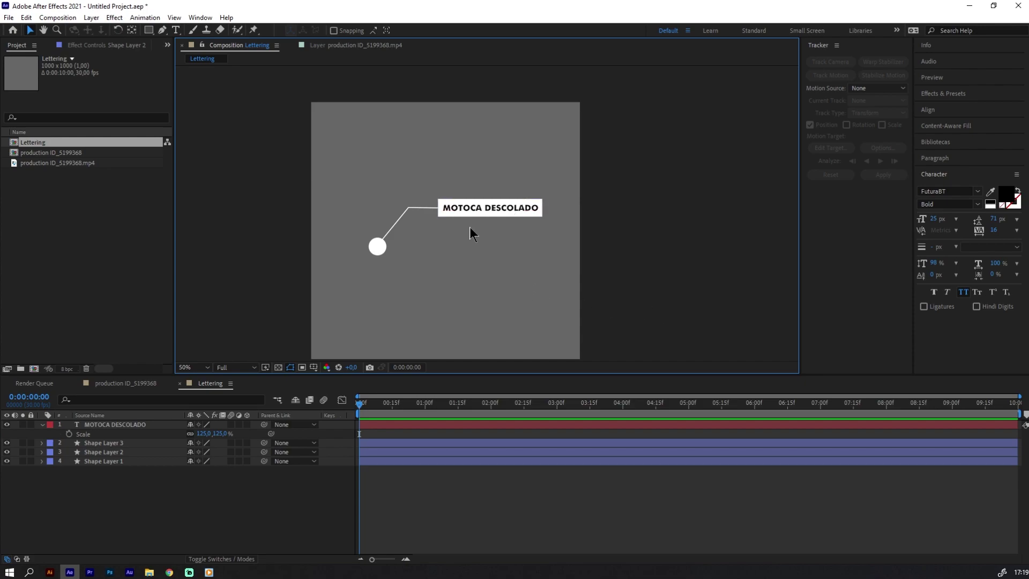
key(period)
Shrink the circle layer's scale to 67%.
click(268, 280)
key(s)
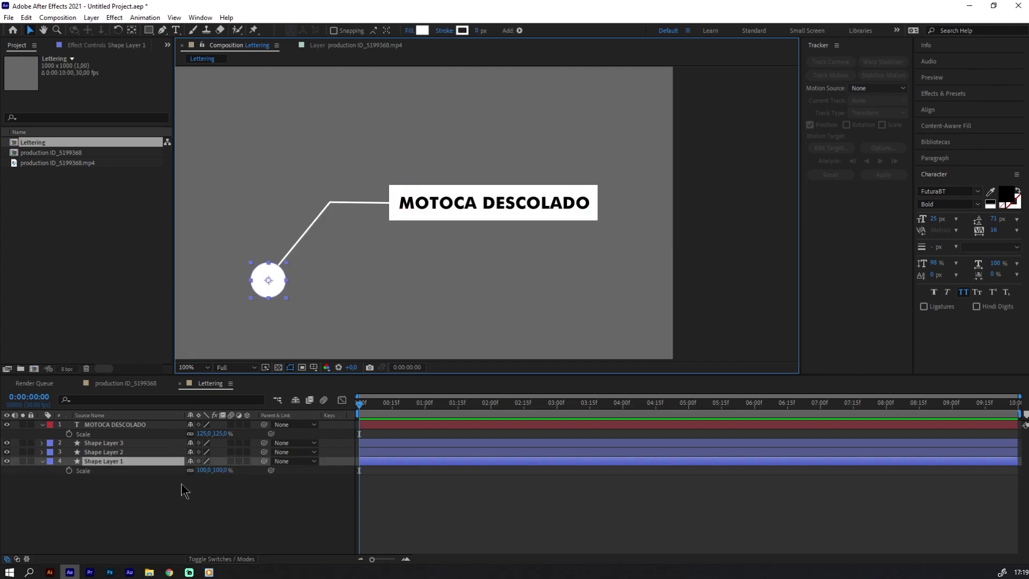
drag(217, 470, 213, 485)
click(189, 516)
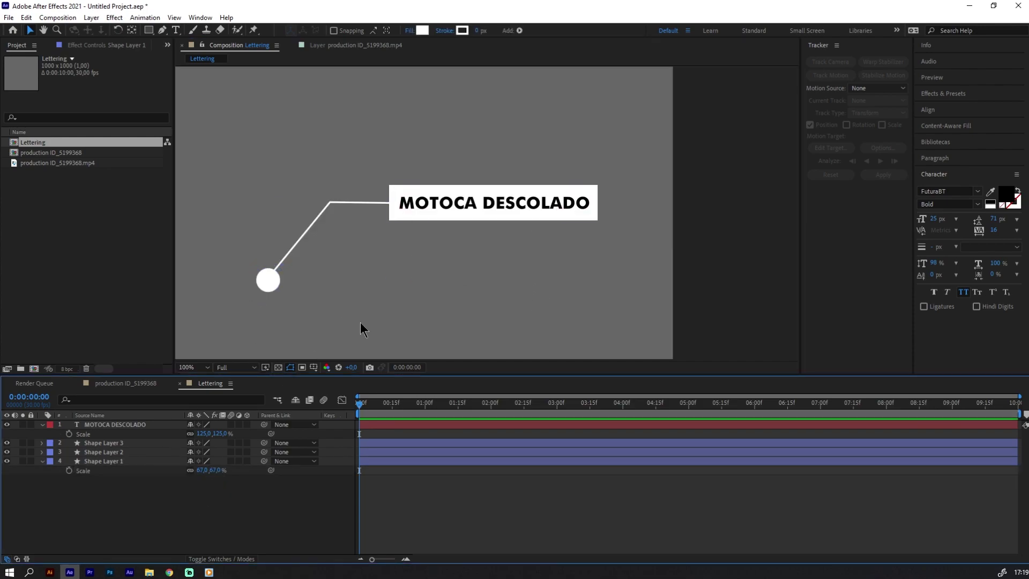
drag(376, 282, 462, 230)
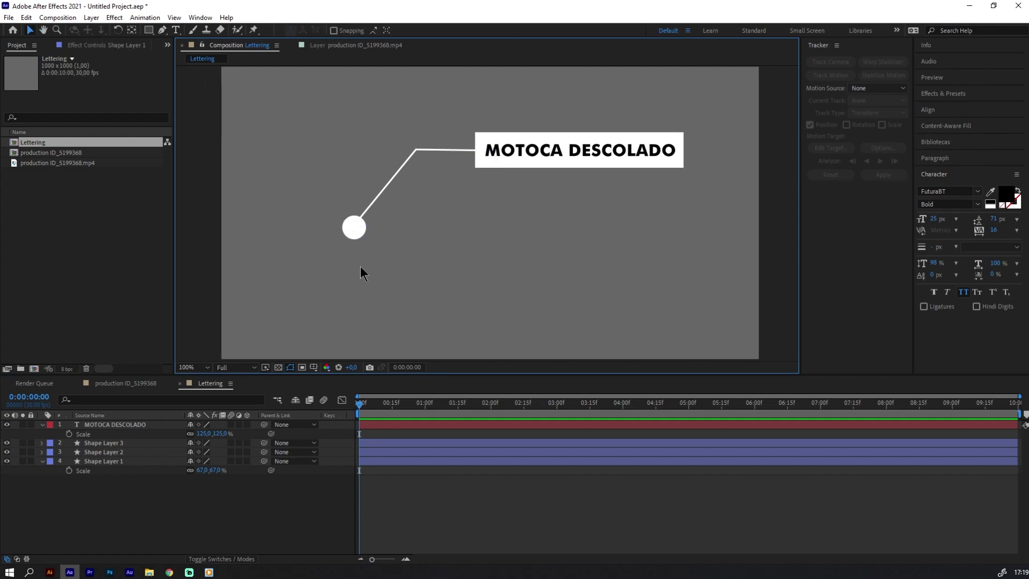
click(47, 464)
click(43, 462)
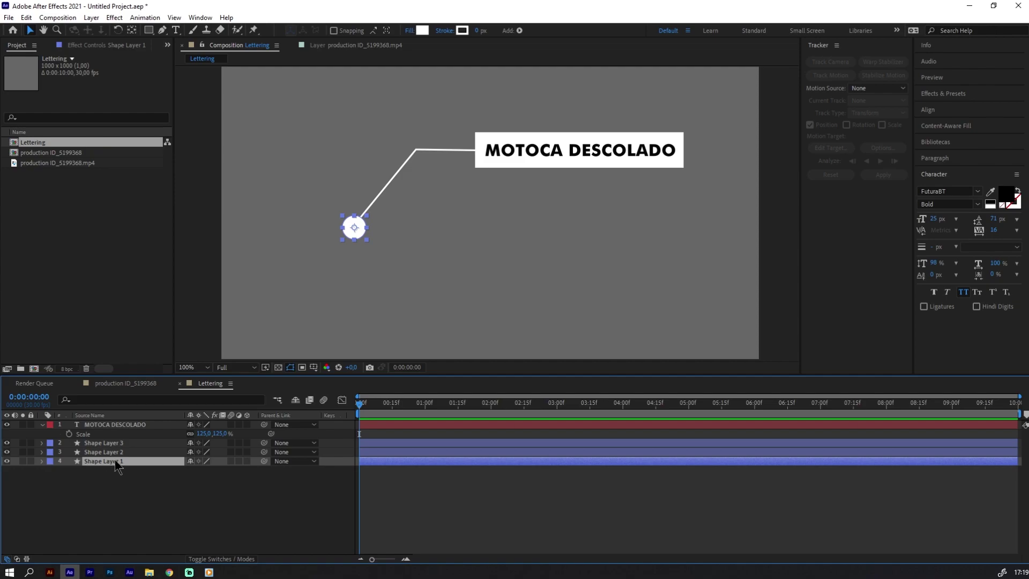
Duplicate the circle layer and scale the copy to 82%.
key(ctrl+d)
key(s)
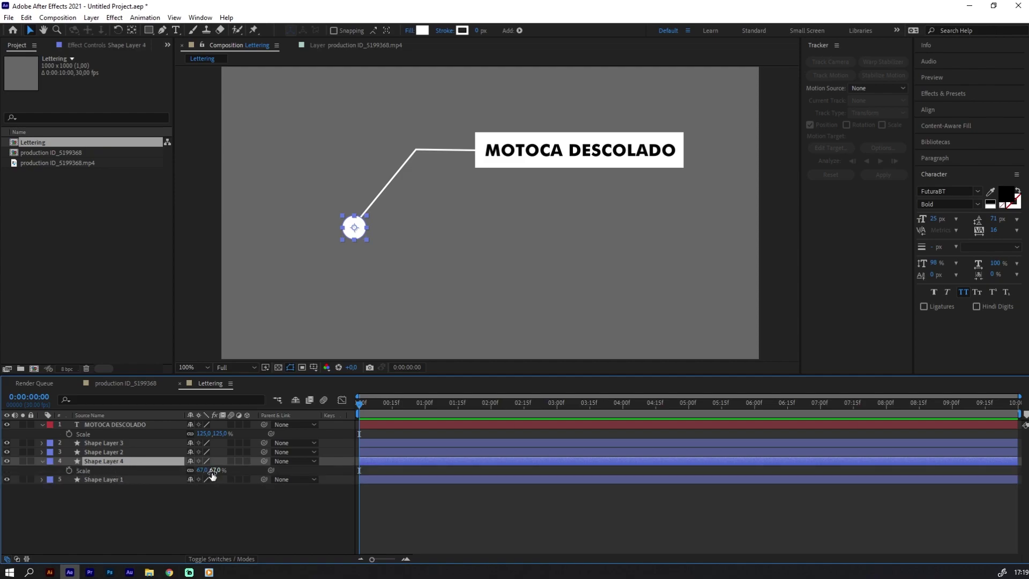
drag(215, 470, 224, 471)
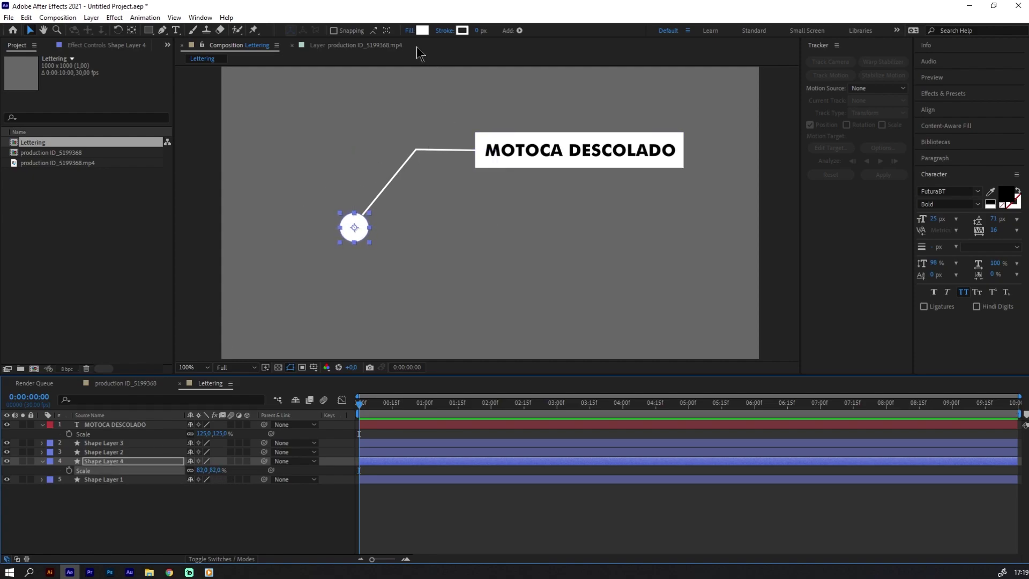
click(410, 34)
Set the duplicate circle's fill to None, leaving a white outline ring.
click(397, 174)
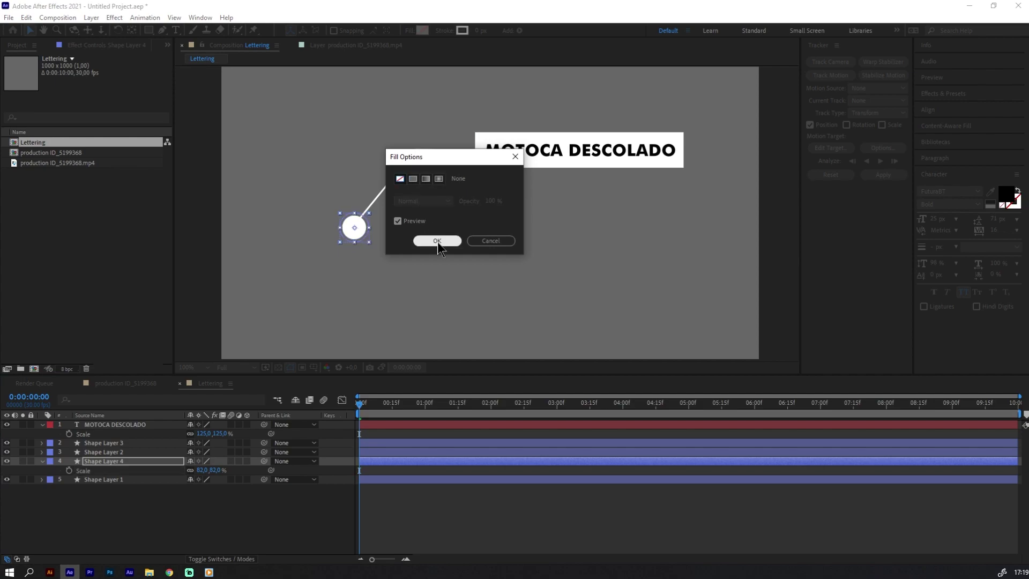
click(436, 239)
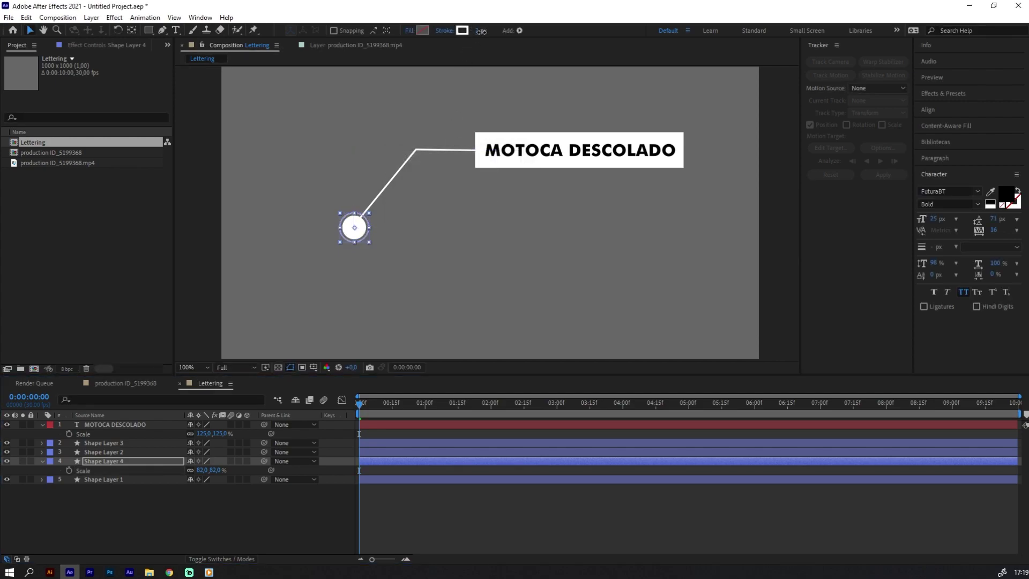
click(287, 520)
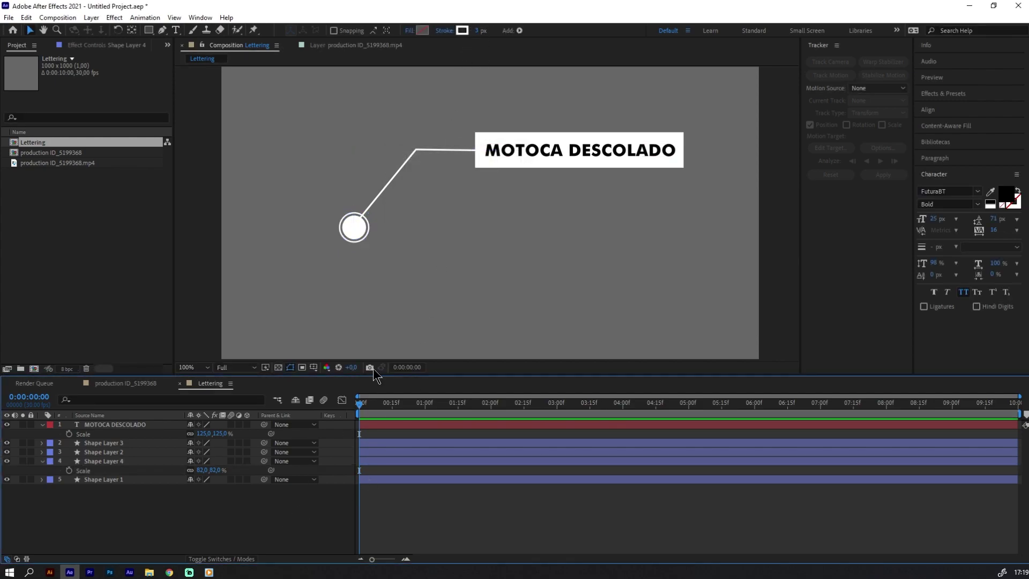
Rename the circle layers Bolinha and Bolinha_Stroke.
click(109, 480)
key(Return)
text(Bolinha)
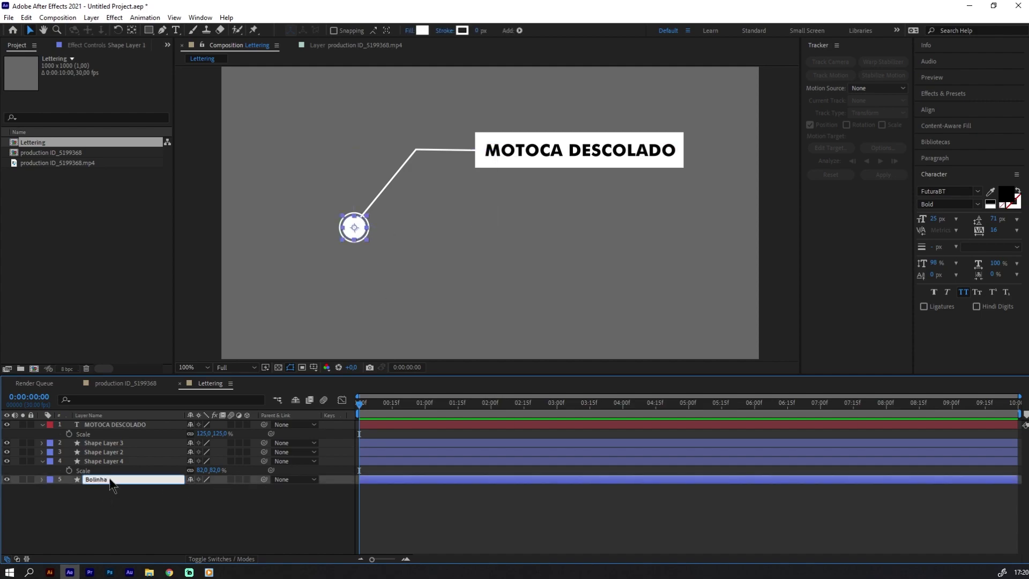
key(Return)
key(ctrl+Up)
key(Return)
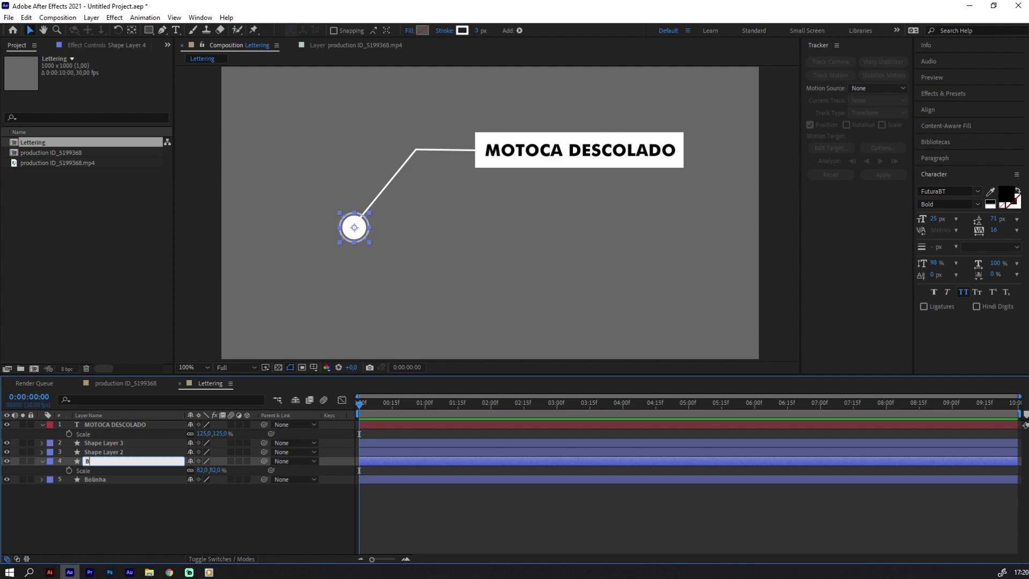
text(Bolinha_)
text(Stroke)
key(Return)
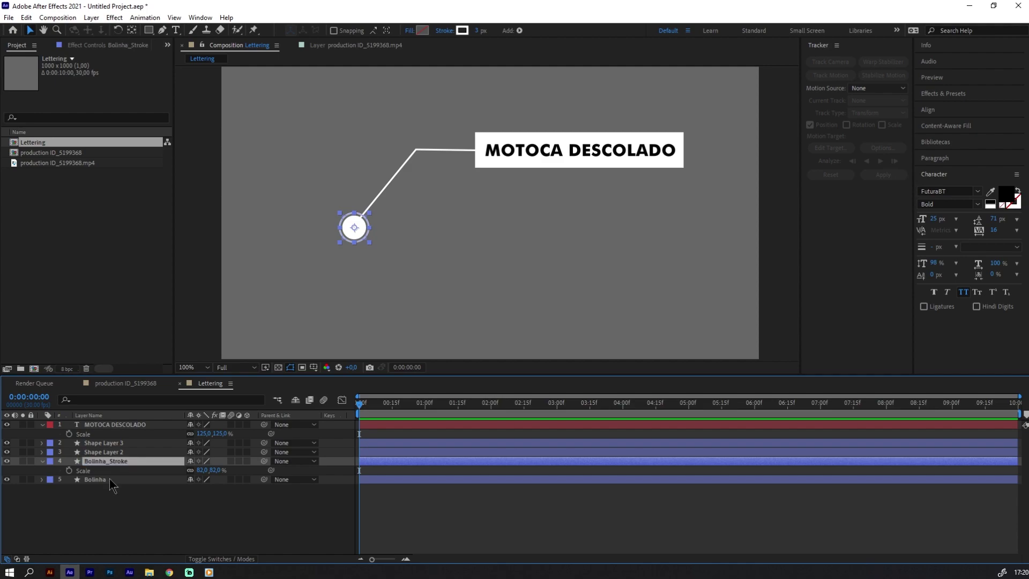
Rename the line and rectangle layers Linha and Box, then select both circle layers.
key(ctrl+Up)
key(Return)
text(Linha)
key(Return)
key(ctrl+Up)
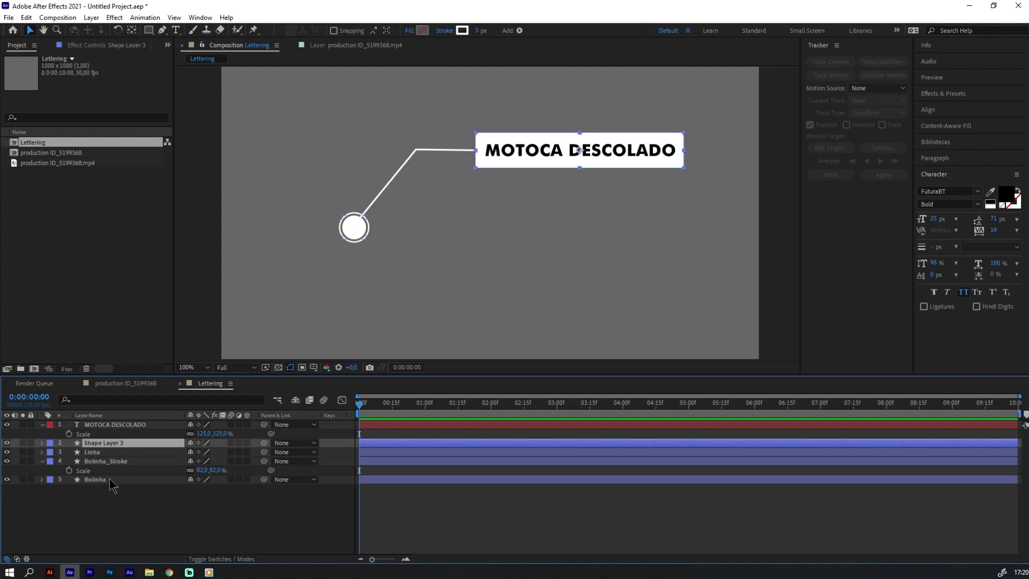
key(Return)
text(Box)
key(Return)
key(ctrl+a)
click(43, 461)
click(107, 512)
drag(91, 485, 114, 455)
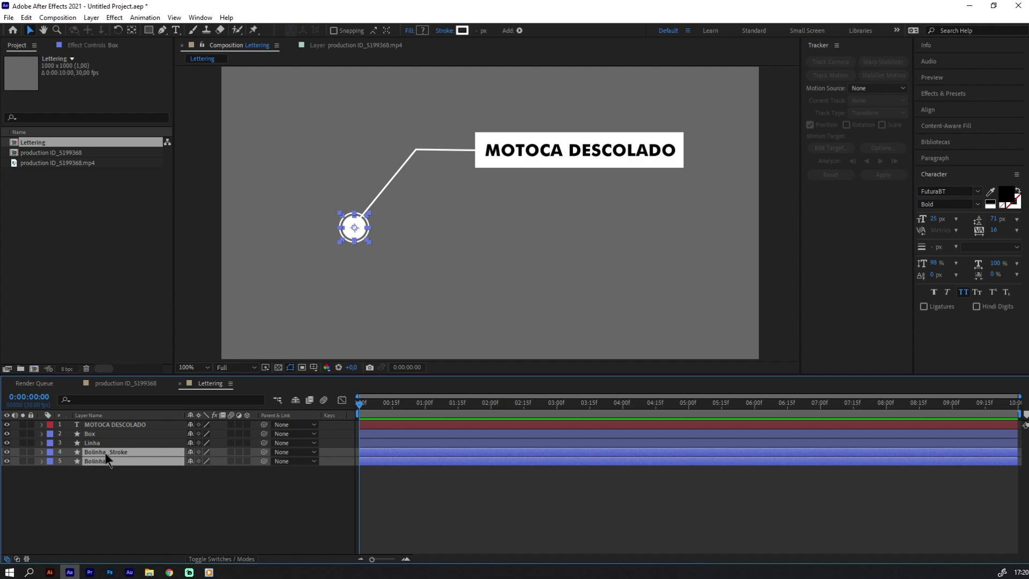
Keyframe both circles' scale from 0% at the start to full size at frame 20.
key(s)
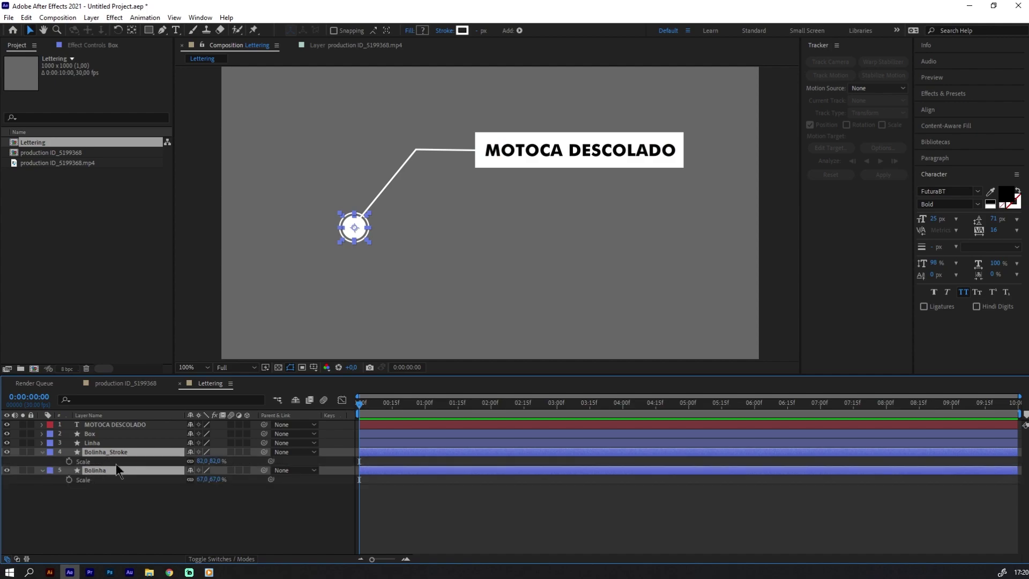
click(69, 462)
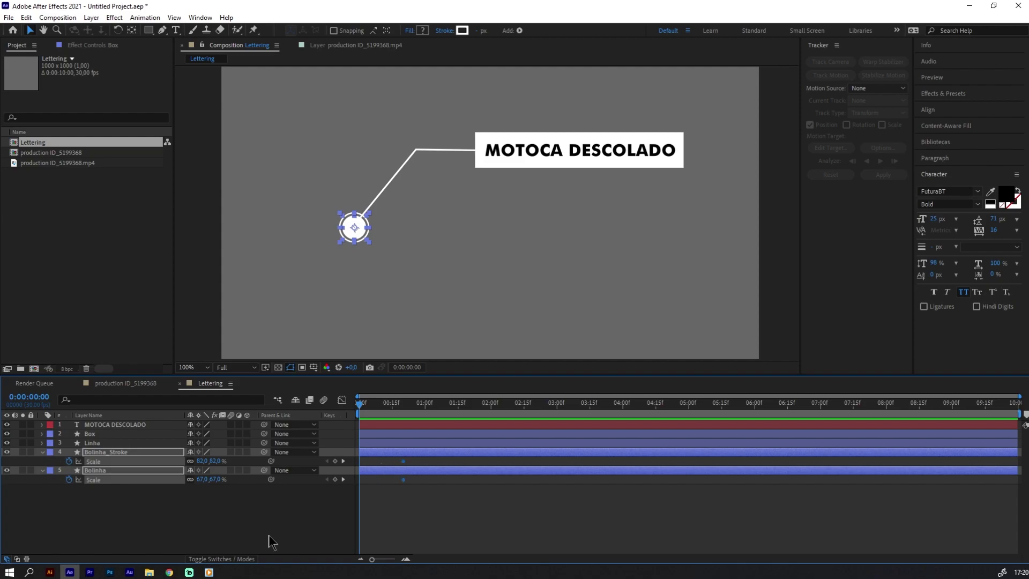
click(216, 460)
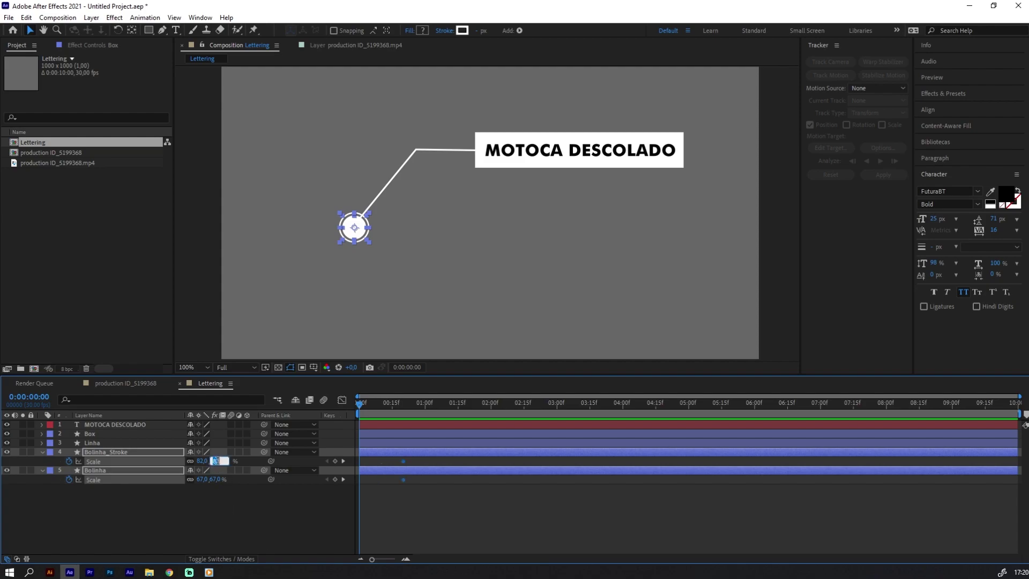
click(219, 518)
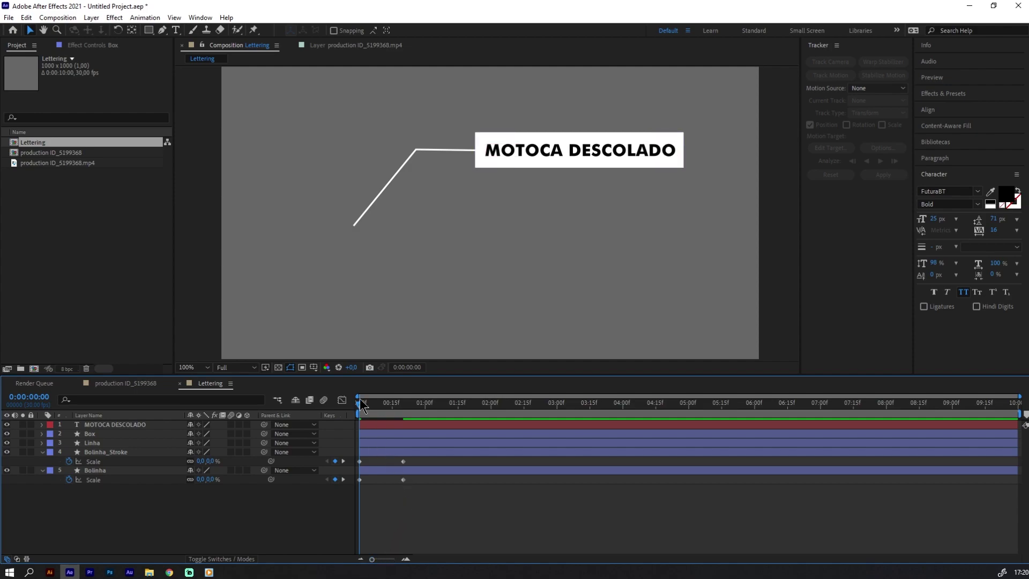
drag(362, 406, 348, 420)
Apply Easy Ease to both circles' end scale keyframes.
drag(416, 491, 394, 456)
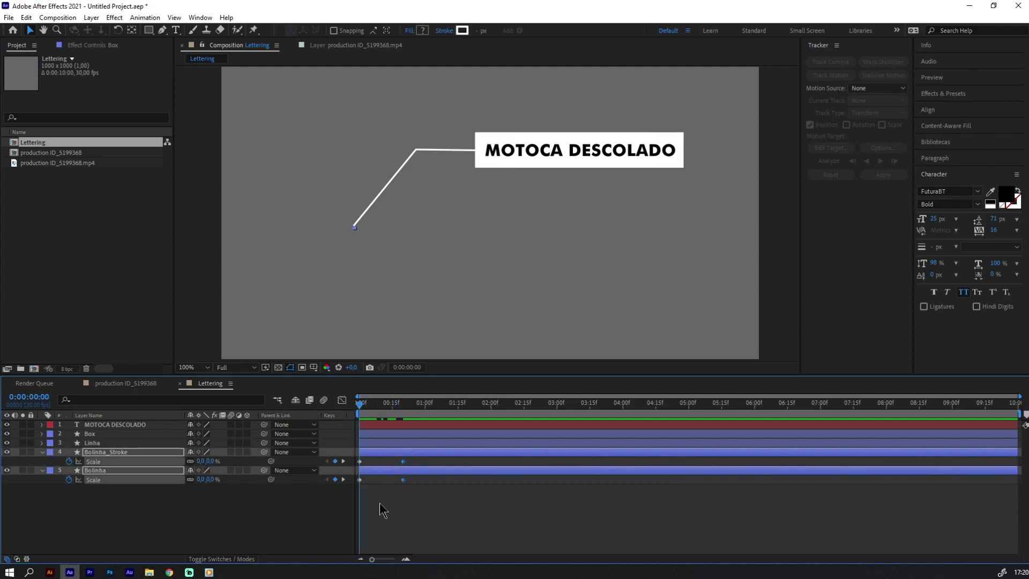
key(F9)
click(393, 507)
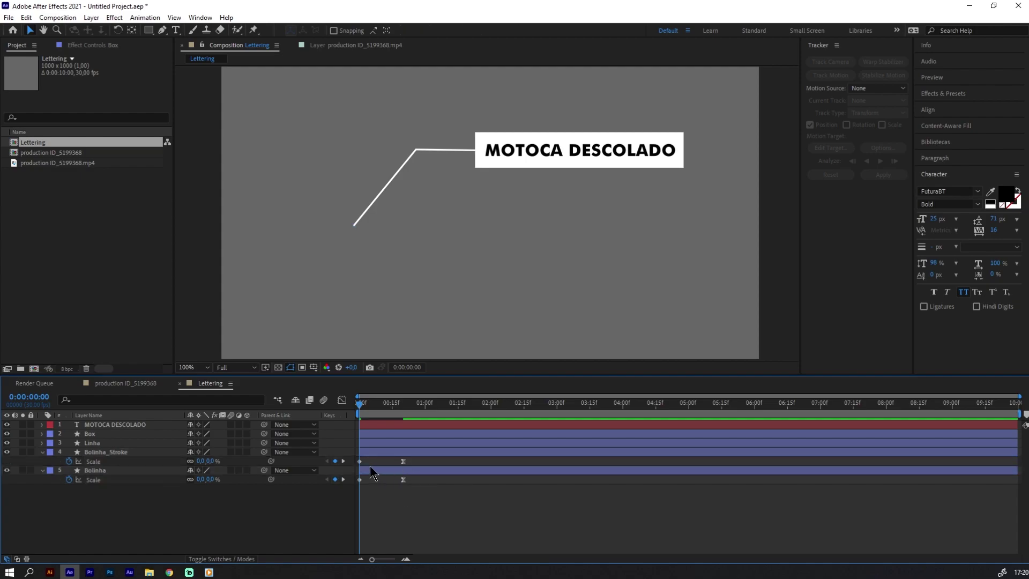
Set incoming influence to 100 in Keyframe Velocity for the circles' end keyframes, then preview.
click(403, 462)
key(ctrl+shift+k)
click(386, 240)
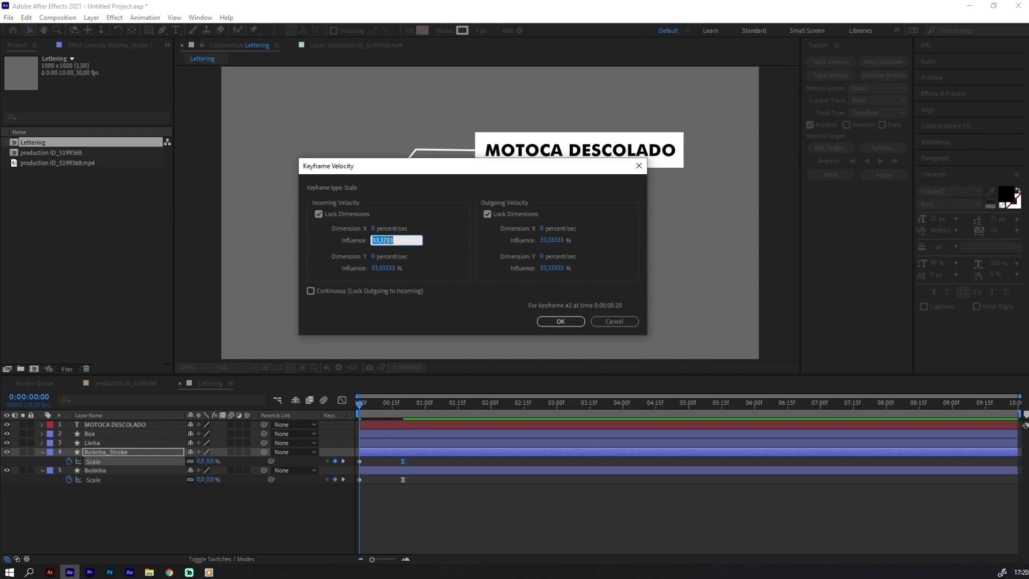
text(100)
click(558, 321)
click(403, 479)
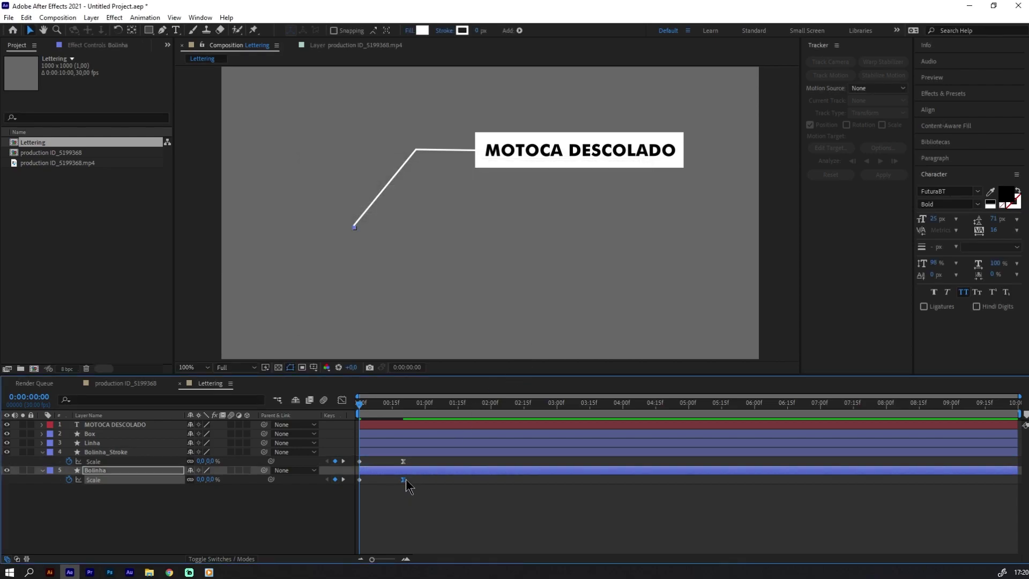
key(ctrl+shift+k)
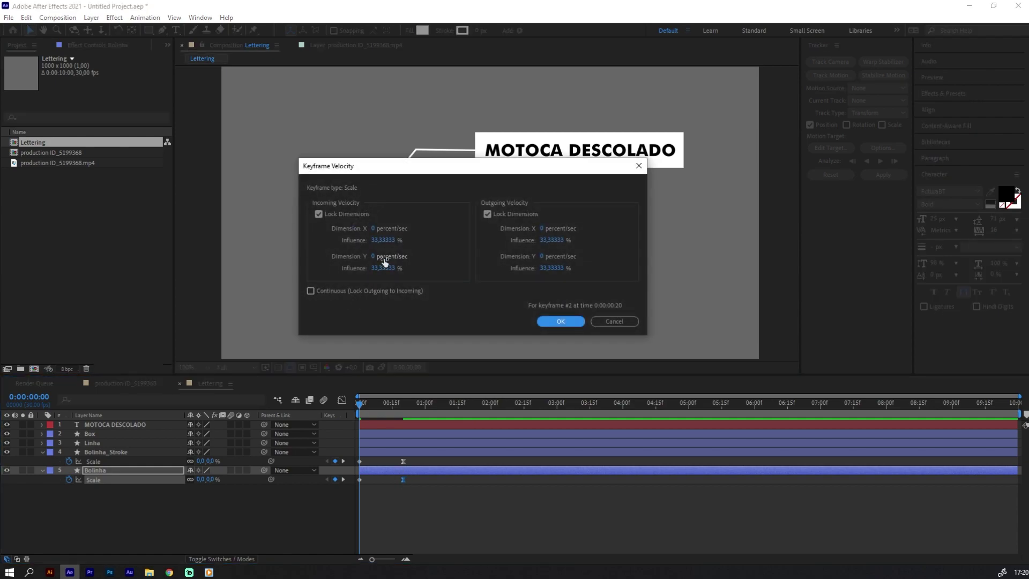
click(395, 241)
click(561, 321)
click(436, 503)
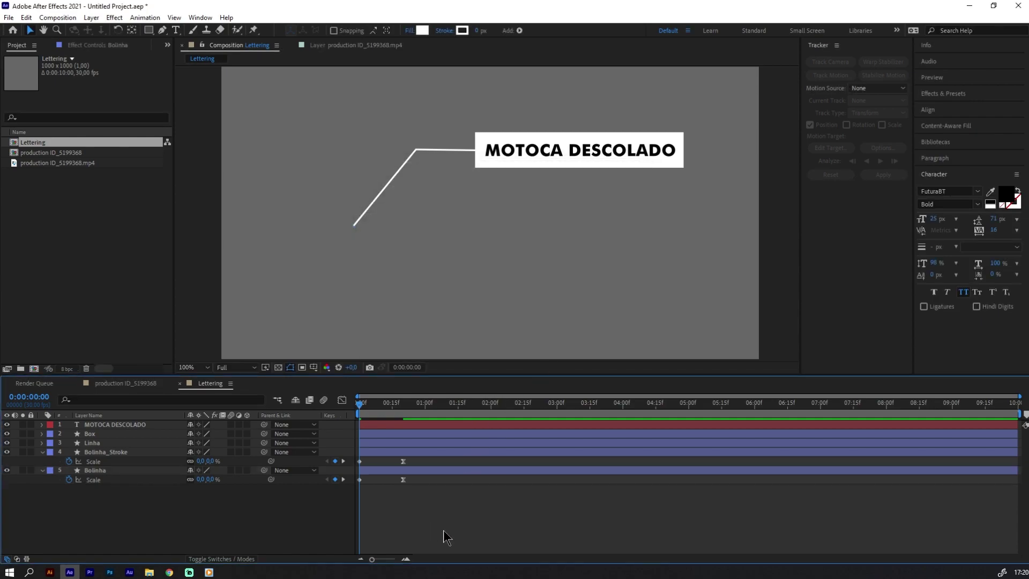
key(space)
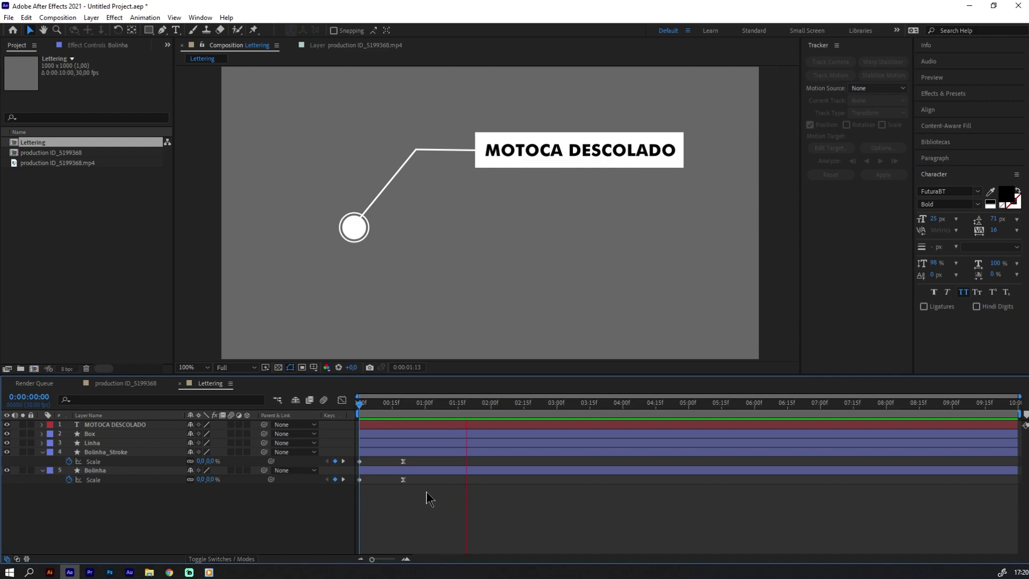
Shift the Bolinha layer a few frames later with Alt+Page Down and preview the staggered pop.
click(373, 470)
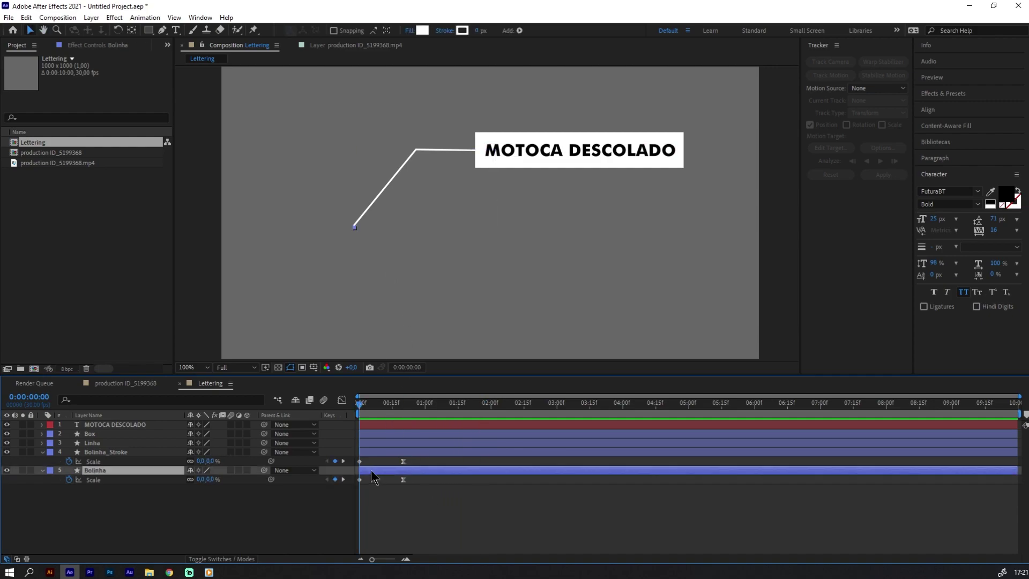
key(alt+Page_Down)
key(alt+Page_Down)
key(alt+Page_Down)
key(space)
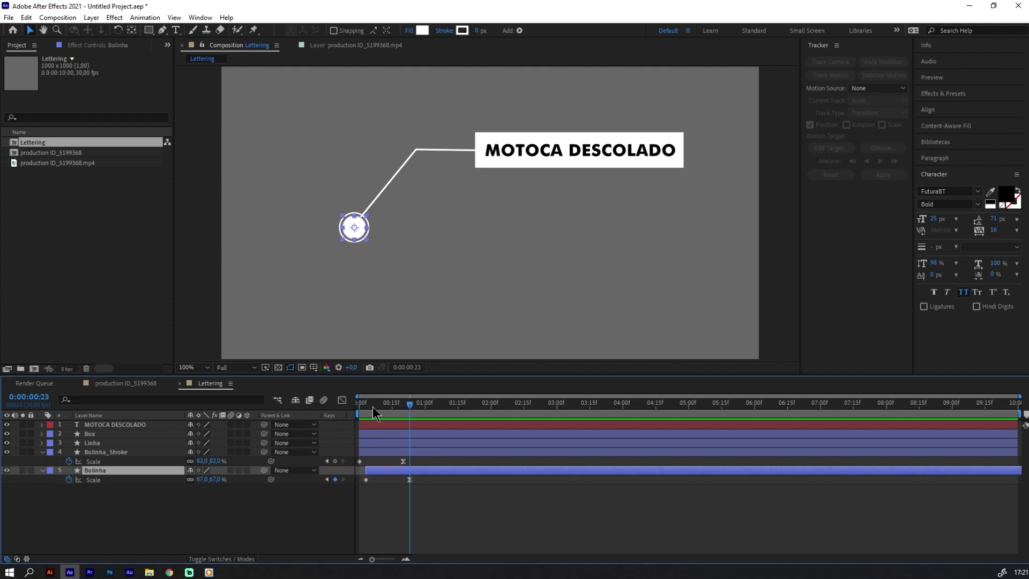
key(space)
click(96, 442)
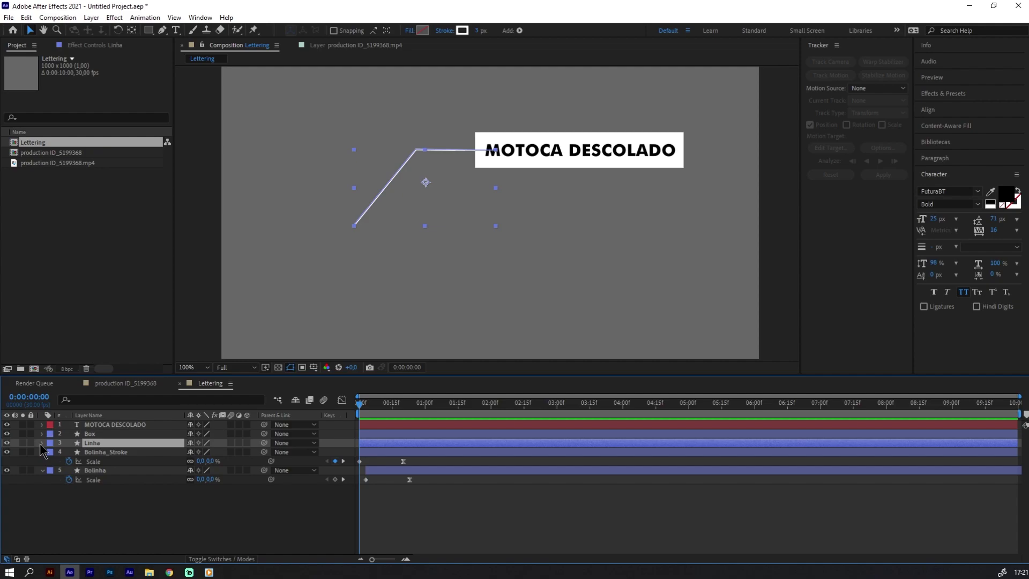
Add Trim Paths to Linha and keyframe its End at 0% on the first frame.
click(40, 442)
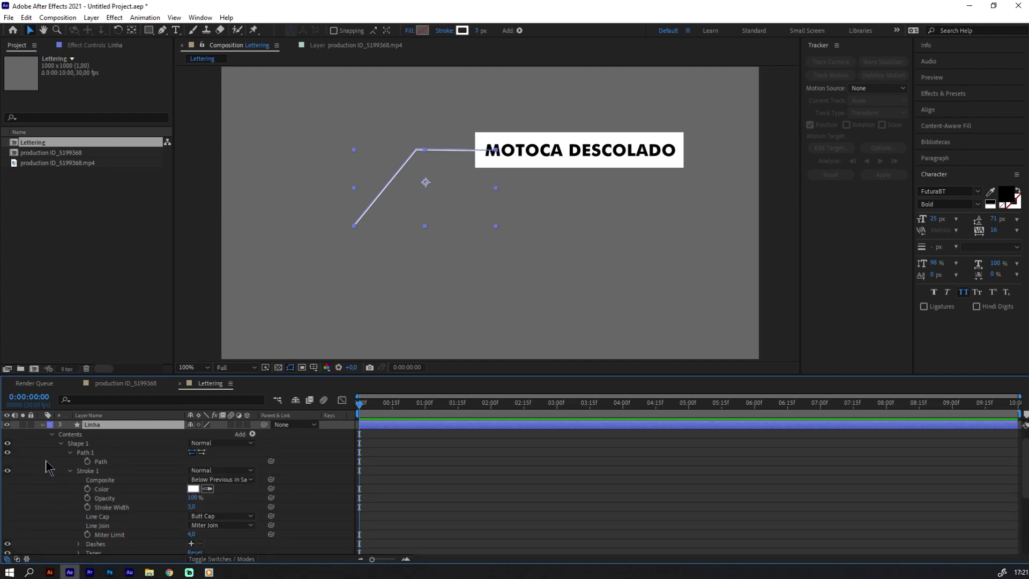
click(253, 435)
click(291, 374)
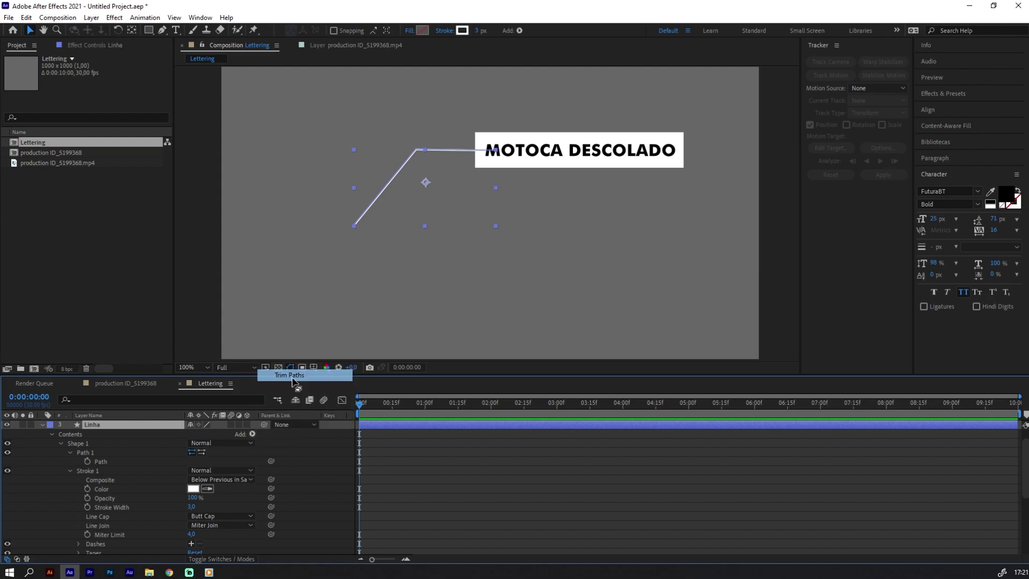
click(59, 522)
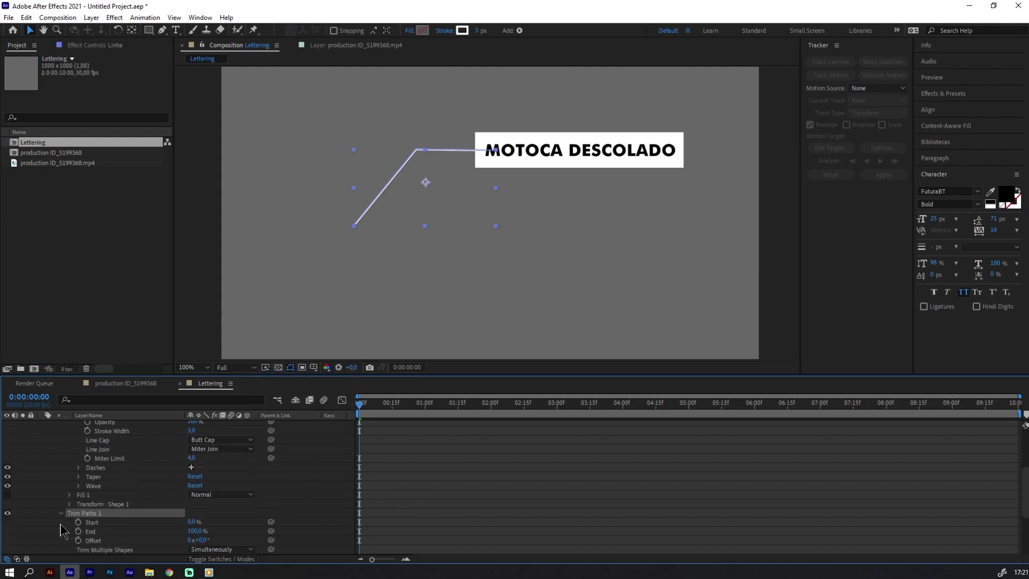
scroll(121, 522, down, 2)
click(354, 316)
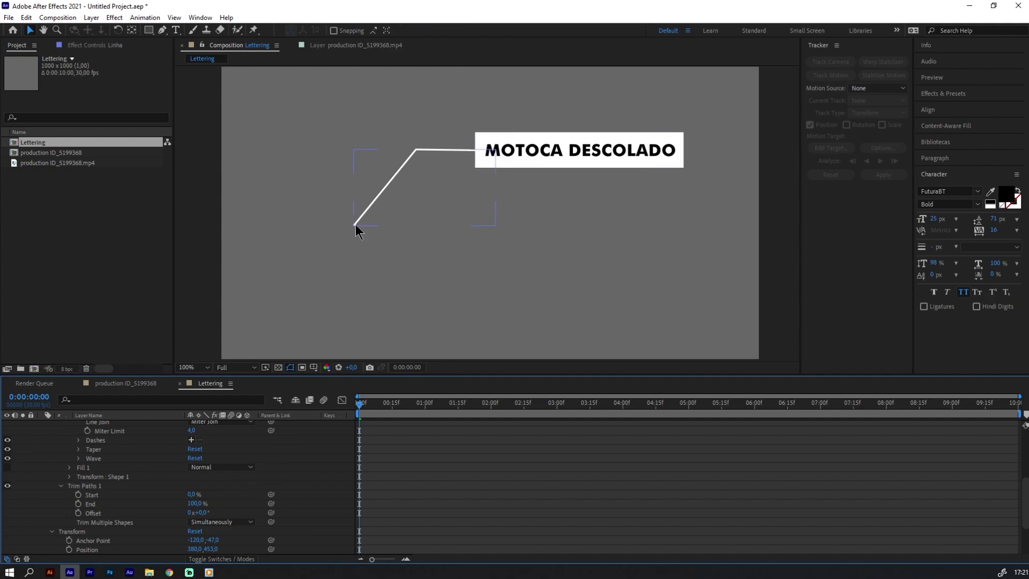
click(97, 506)
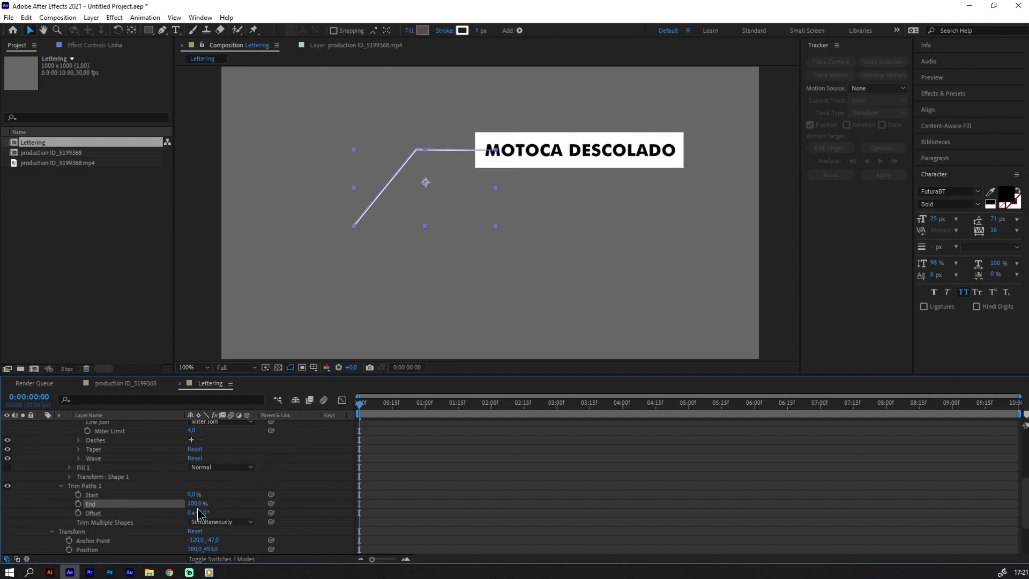
drag(196, 504, 110, 507)
click(78, 503)
At 1:00, set Linha's End to 100% and give that keyframe 90% incoming influence.
key(space)
key(space)
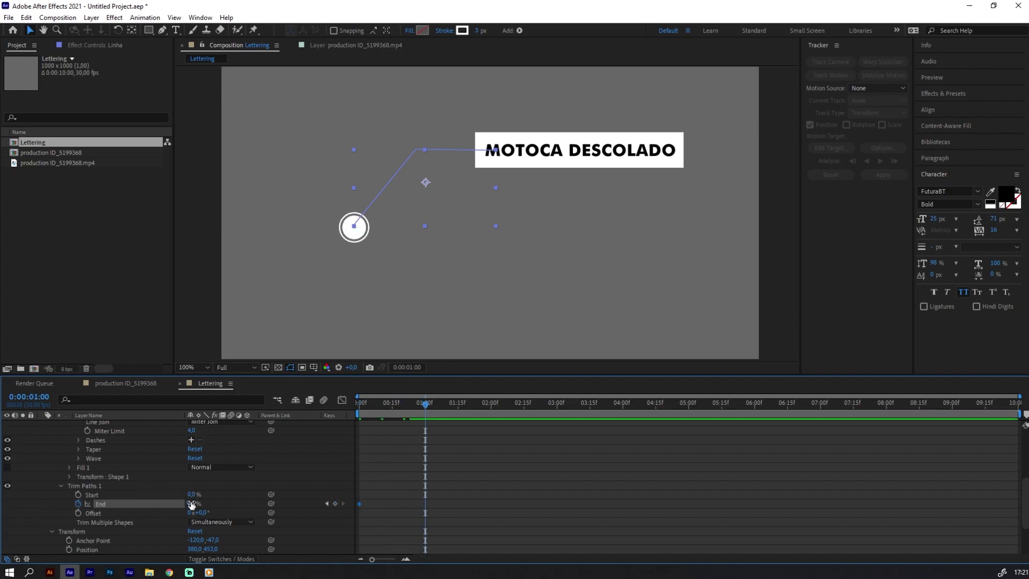
drag(191, 505, 340, 508)
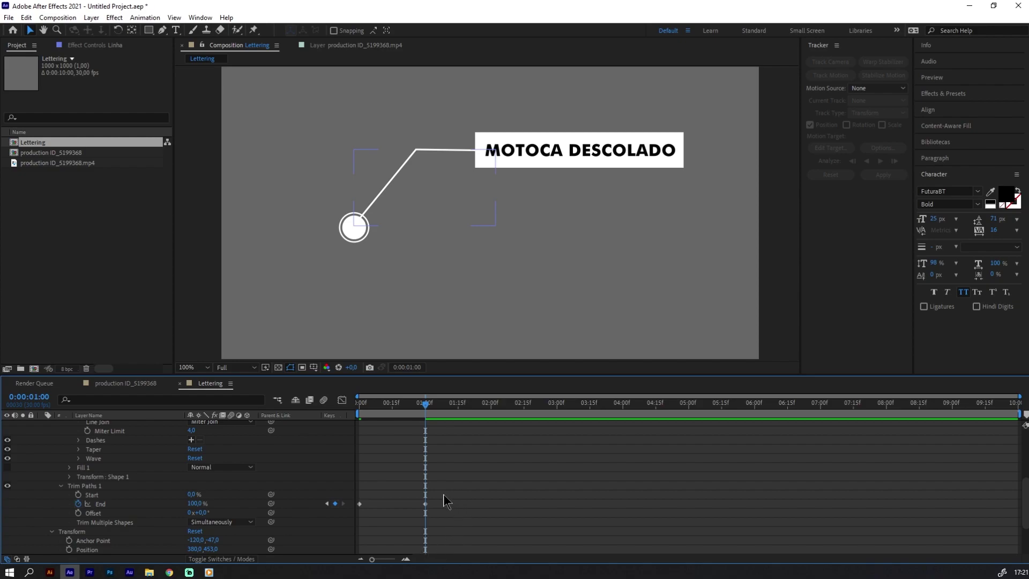
drag(481, 499, 405, 514)
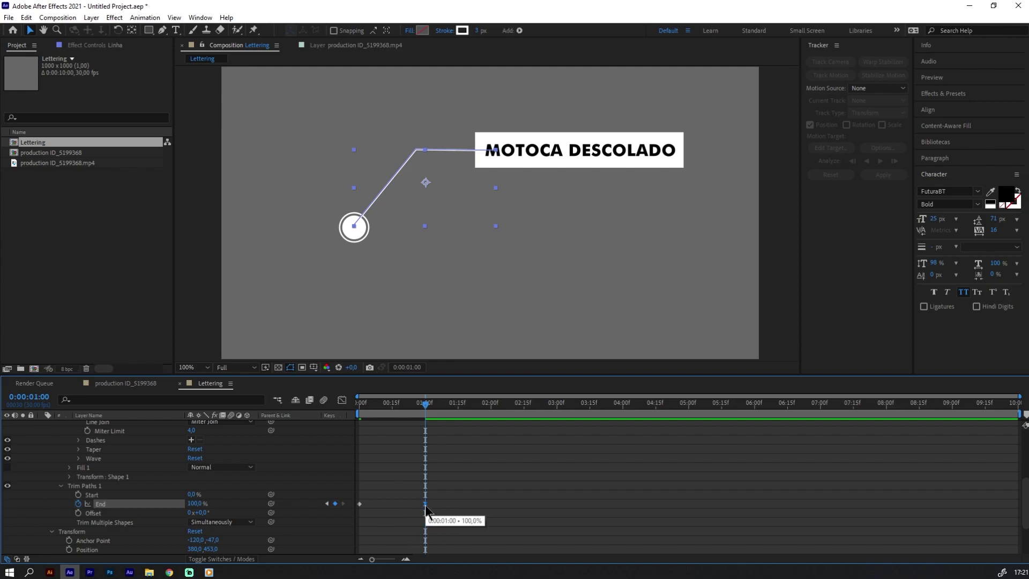
mouse_move(425, 403)
mouse_down()
mouse_move(383, 407)
mouse_move(418, 408)
mouse_up()
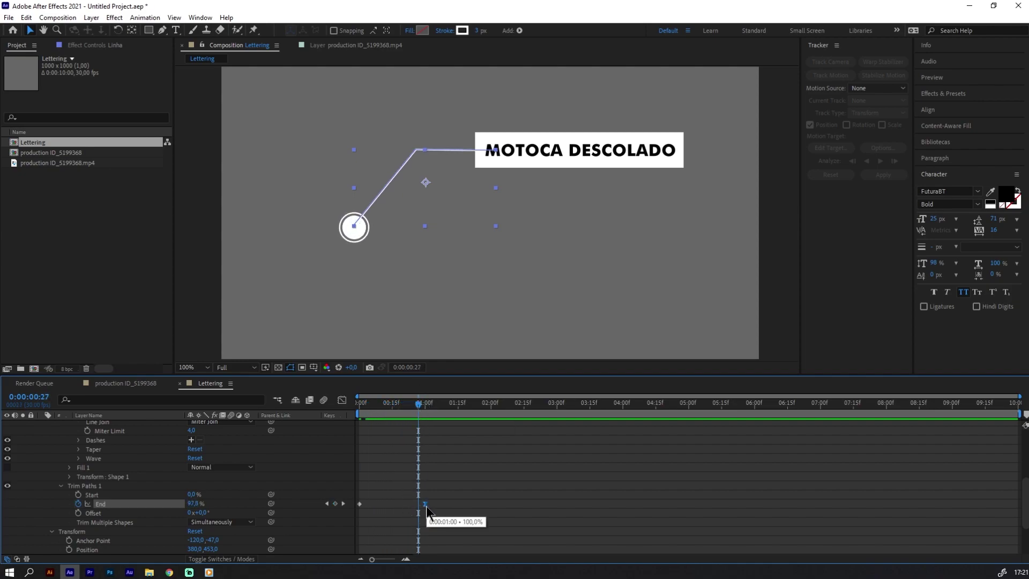
key(ctrl+shift+k)
click(384, 226)
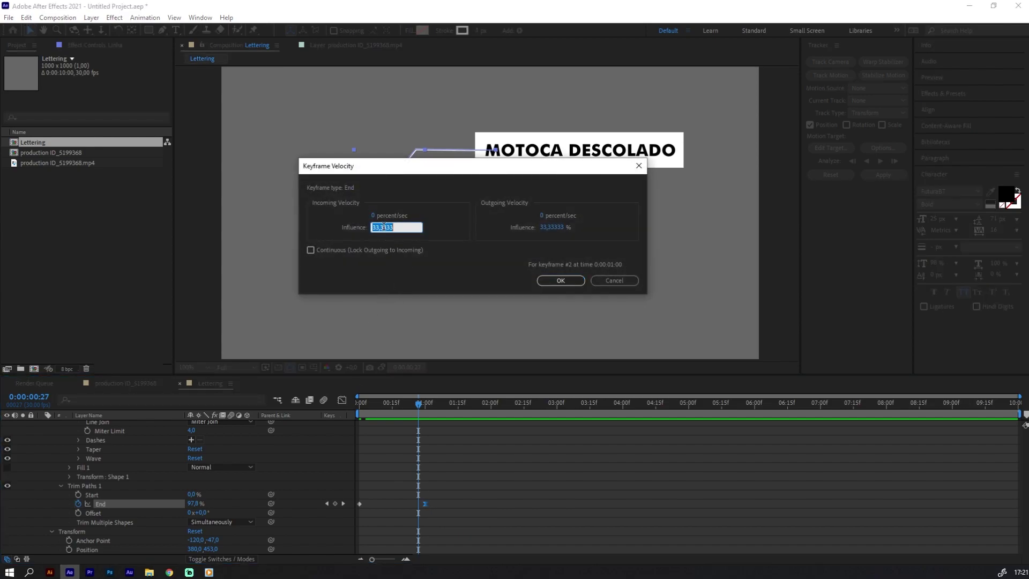
text(90)
drag(417, 166, 423, 169)
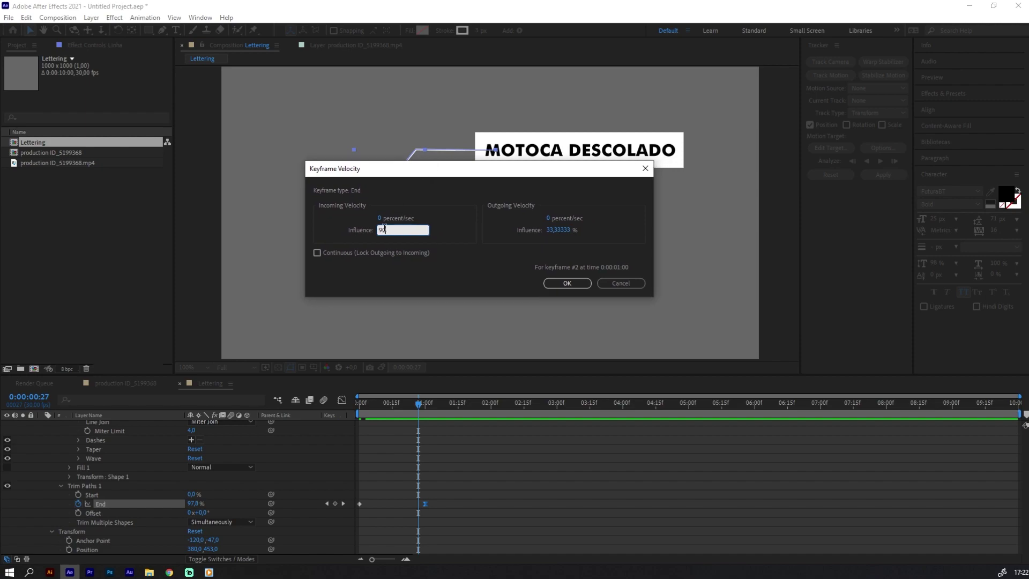
click(557, 284)
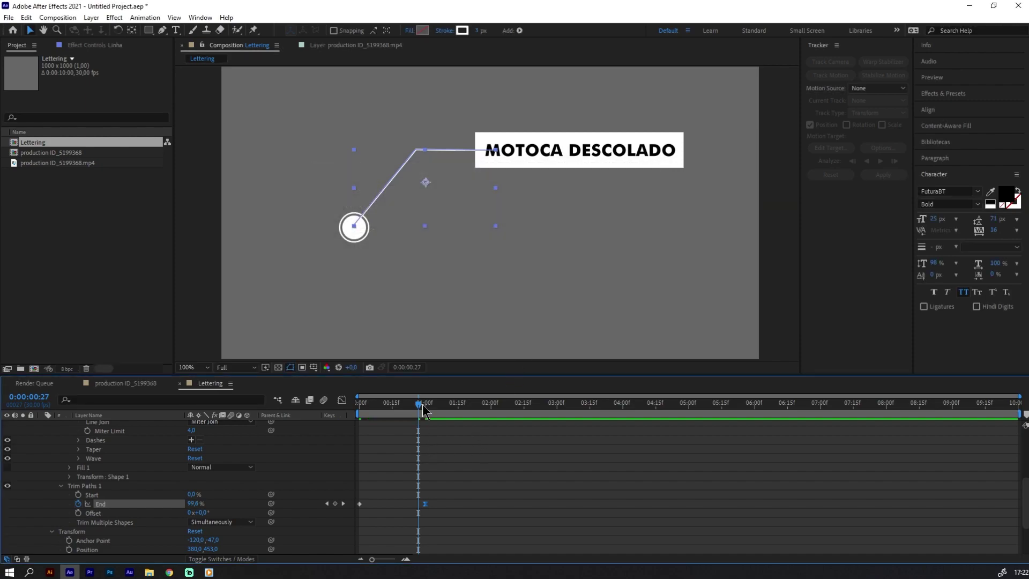
Preview the line draw-on, collapse Linha's properties, and check frames 9 and 15.
key(space)
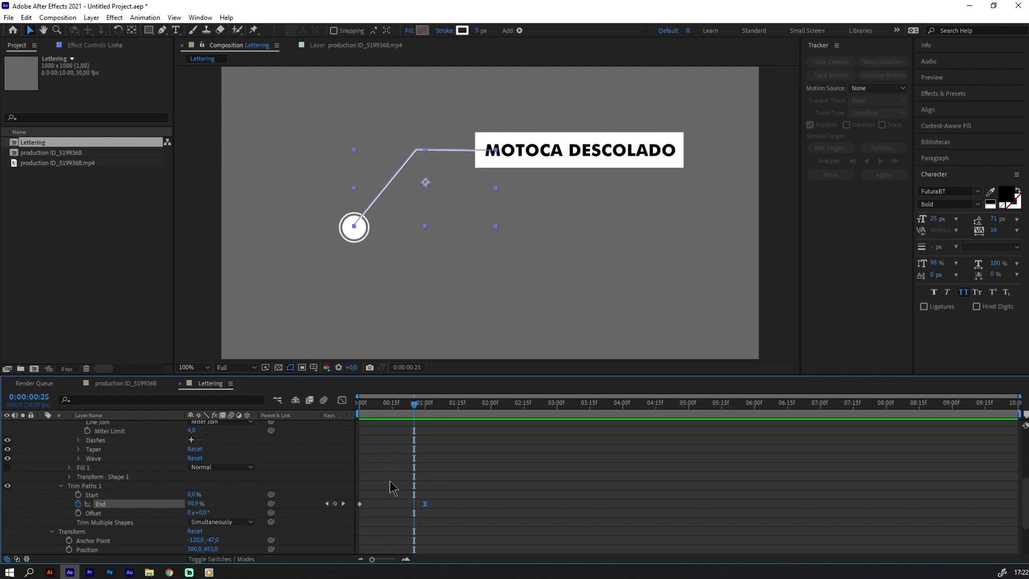
scroll(390, 481, up, 3)
scroll(80, 449, up, 2)
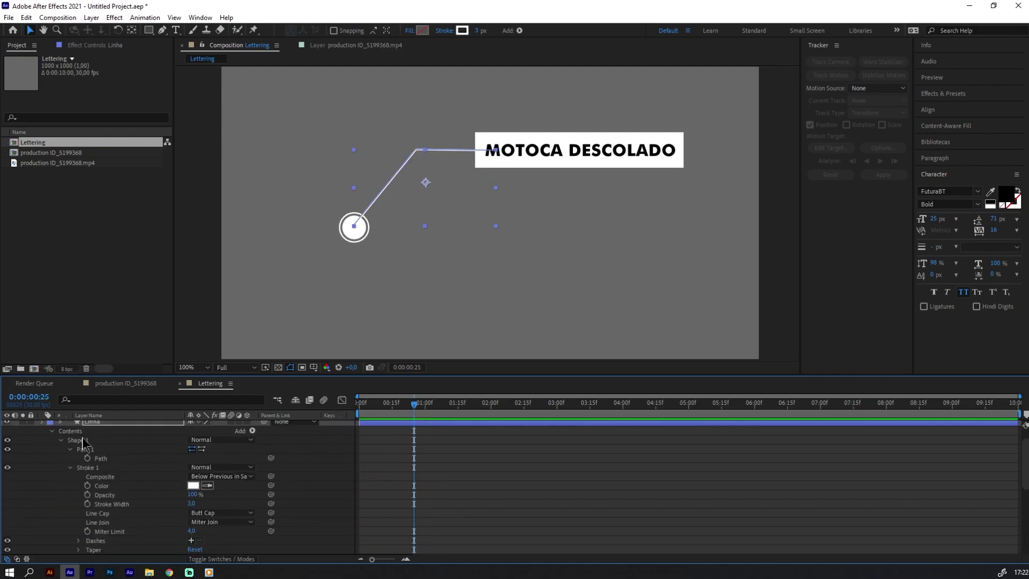
key(u)
click(375, 443)
key(Home)
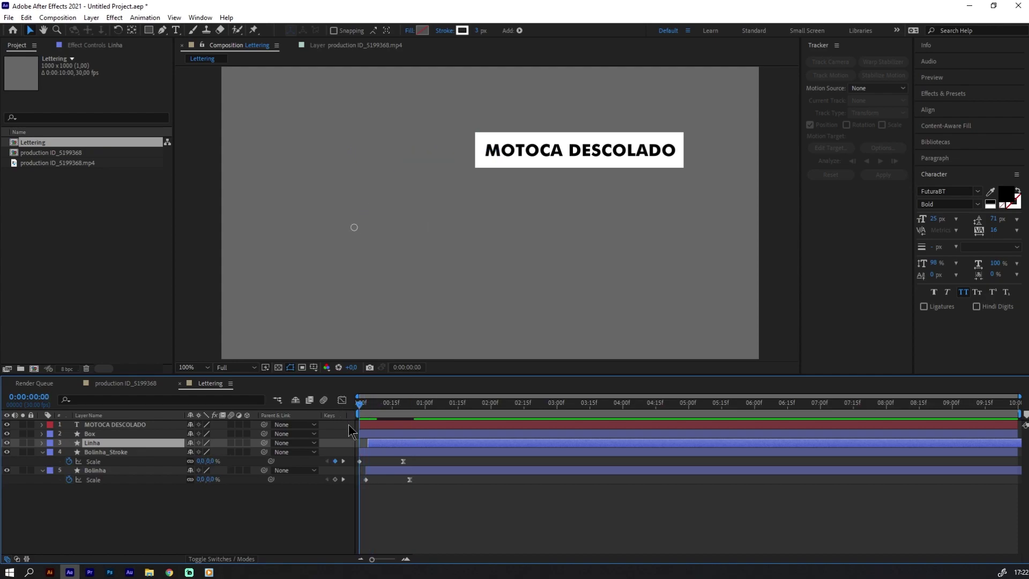
click(369, 410)
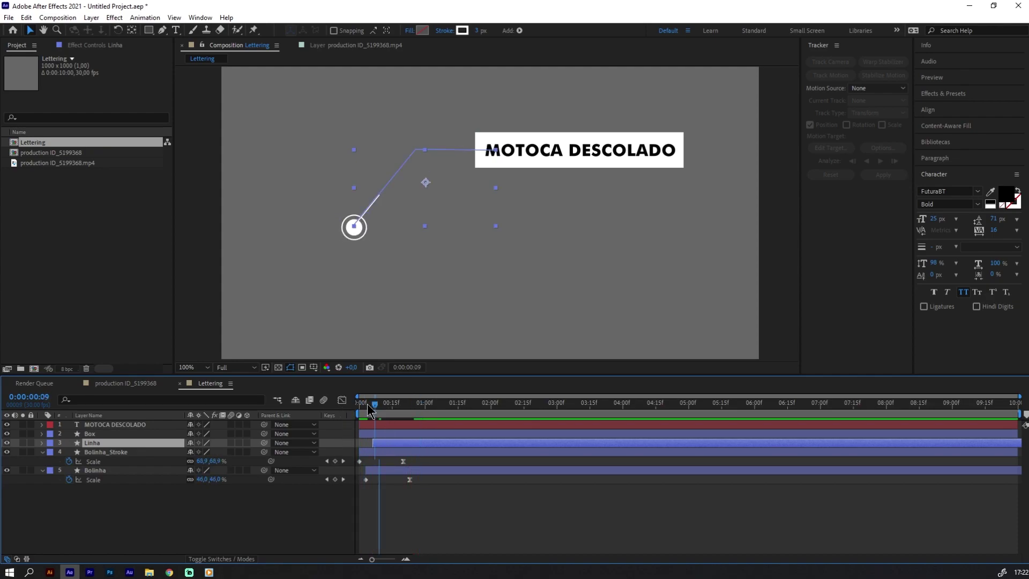
key(space)
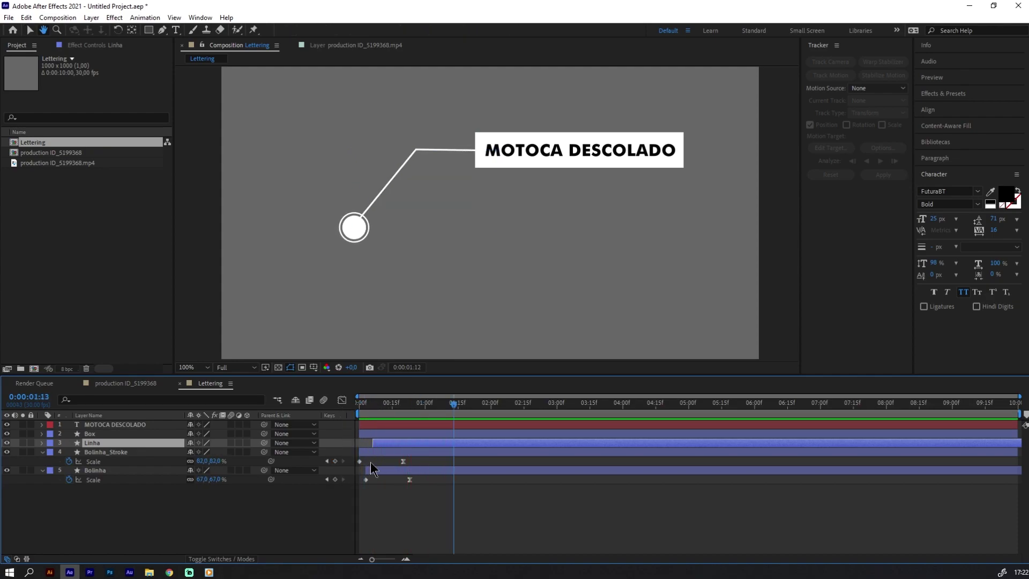
key(space)
drag(395, 407, 405, 409)
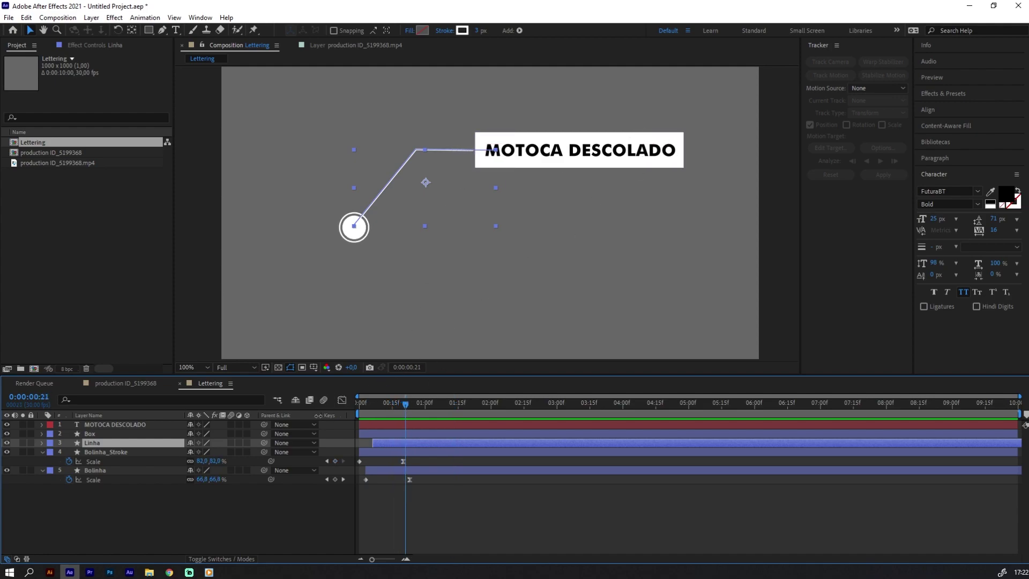
click(110, 436)
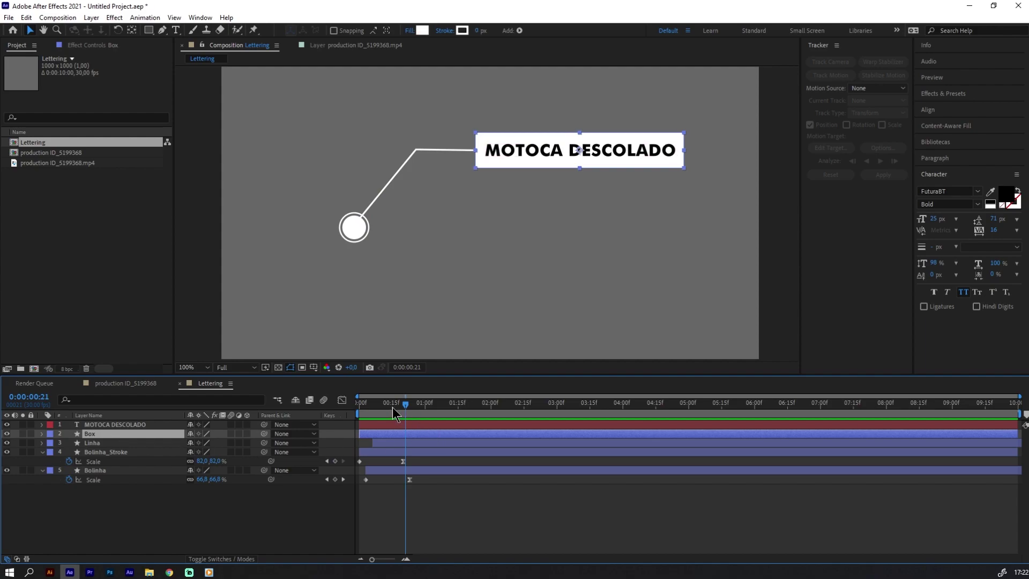
Move the Box anchor point to the rectangle's left edge with Pan Behind, then reveal Box Scale.
drag(392, 406, 359, 406)
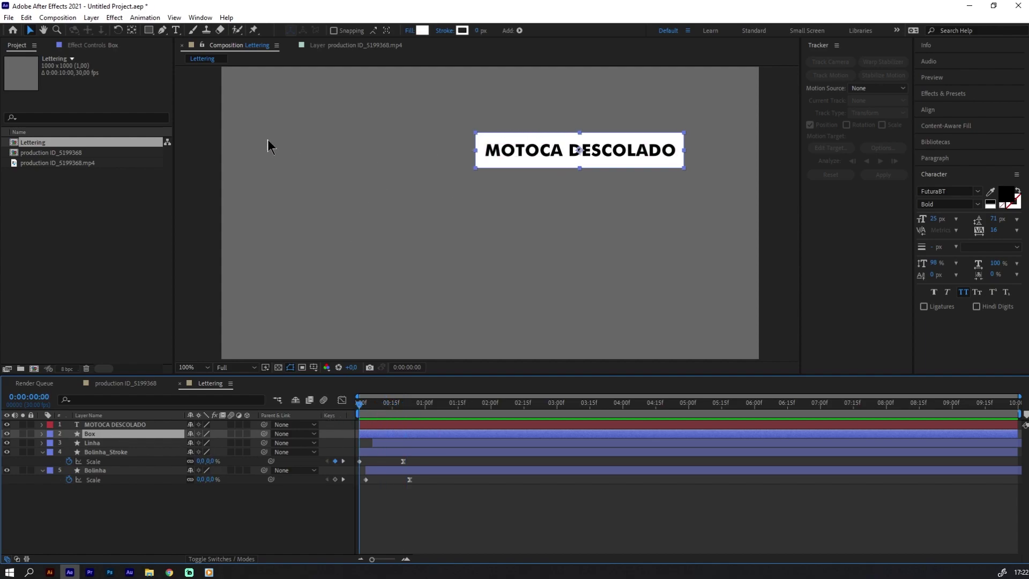
click(136, 32)
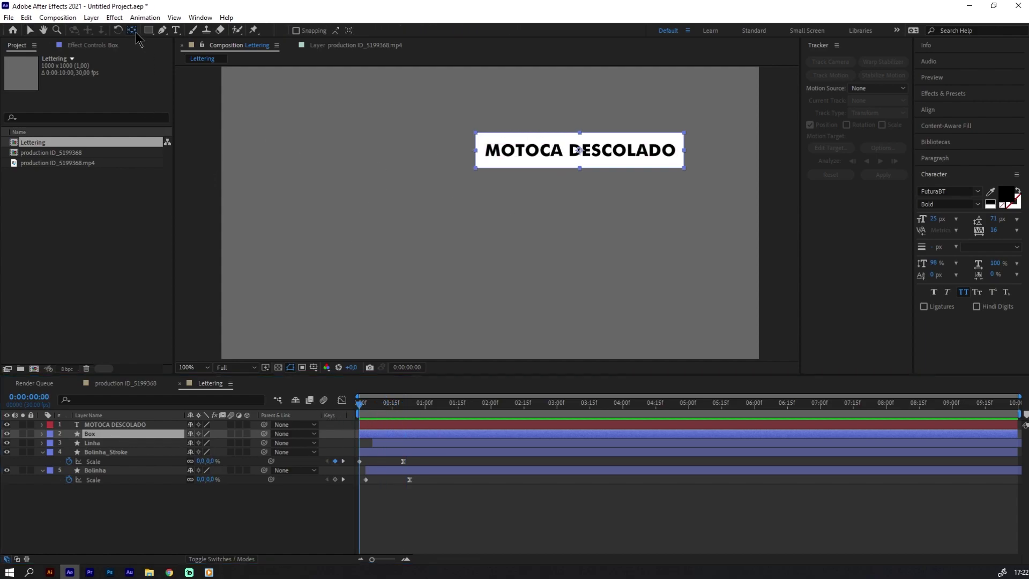
click(578, 155)
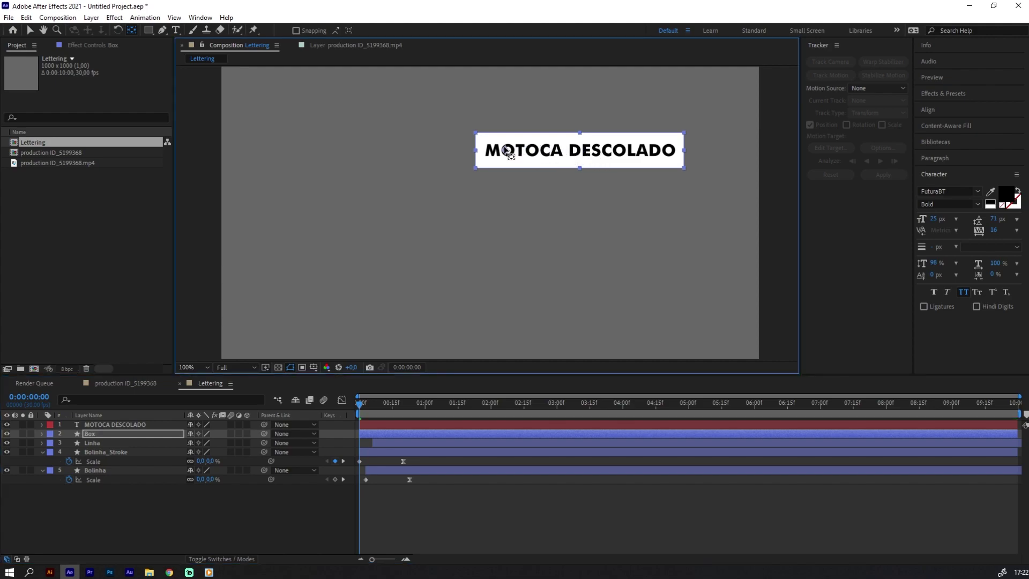
drag(507, 151, 479, 155)
key(v)
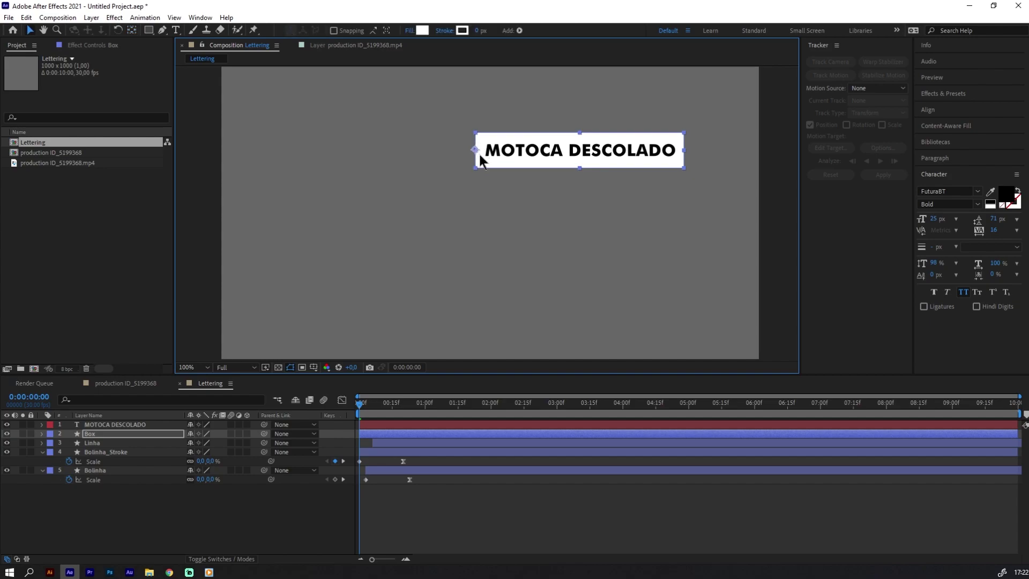
click(148, 434)
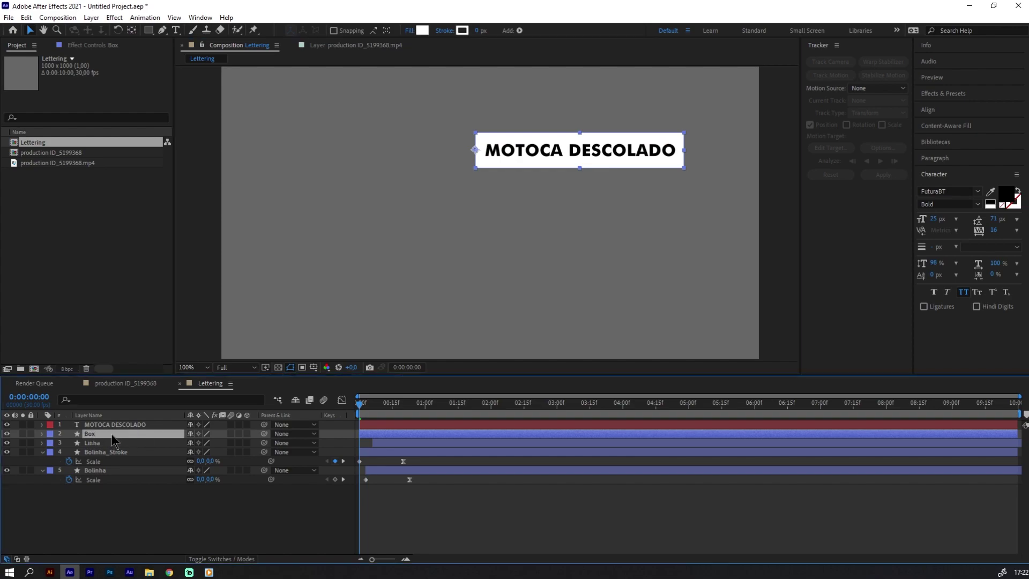
key(s)
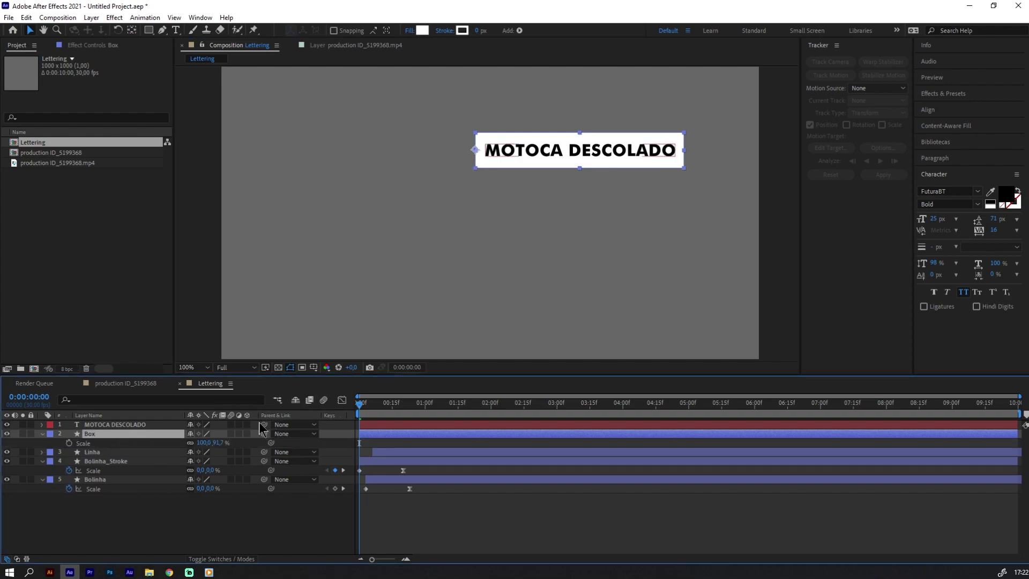
Keyframe Box Scale at the first frame, unlinked, with width set to 0%.
click(68, 443)
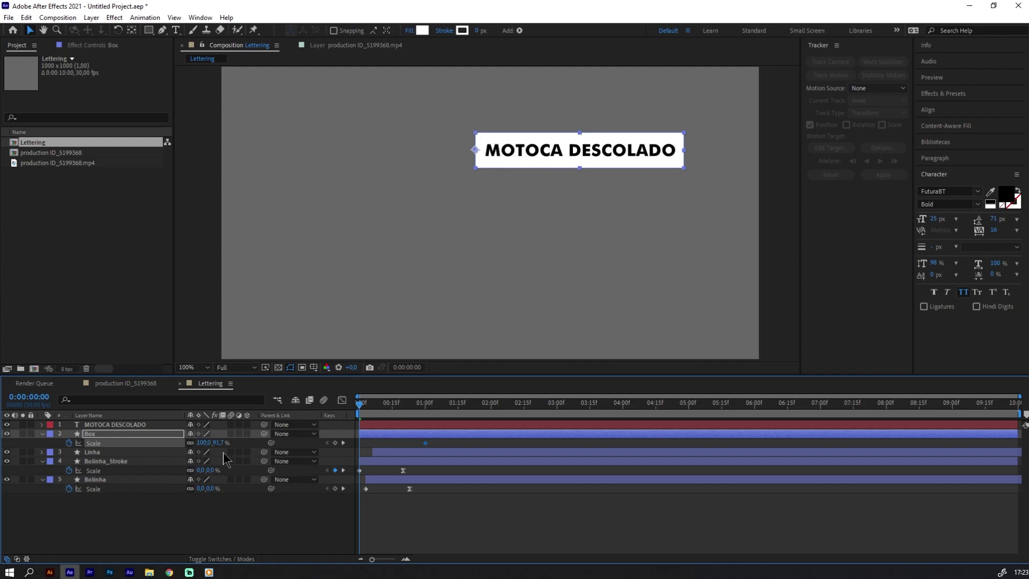
click(191, 443)
click(206, 442)
text(0)
key(Return)
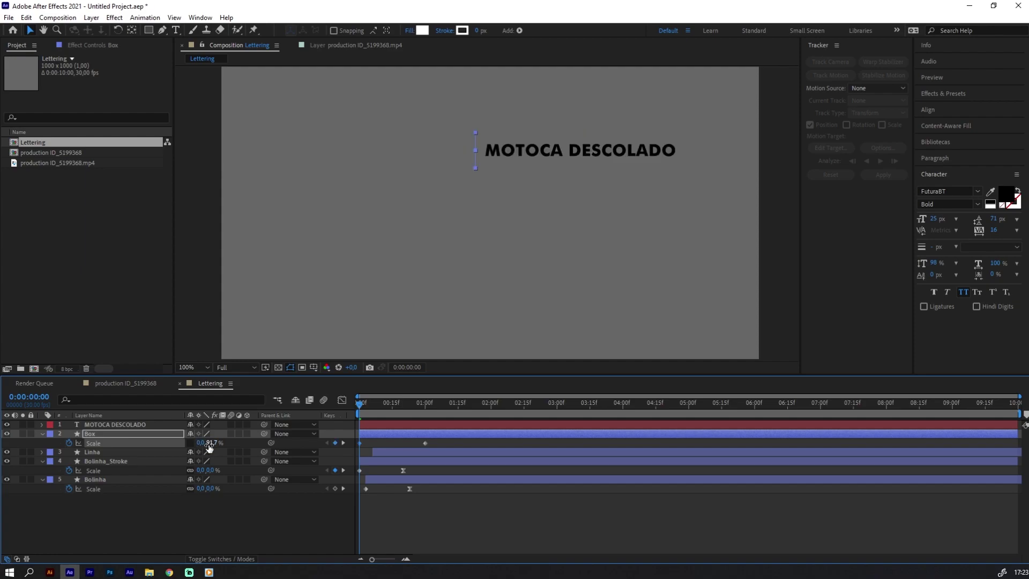
click(233, 518)
drag(356, 402, 392, 411)
Easy-ease the 100% Scale keyframe, shift the Box layer later, and preview the callout.
click(425, 443)
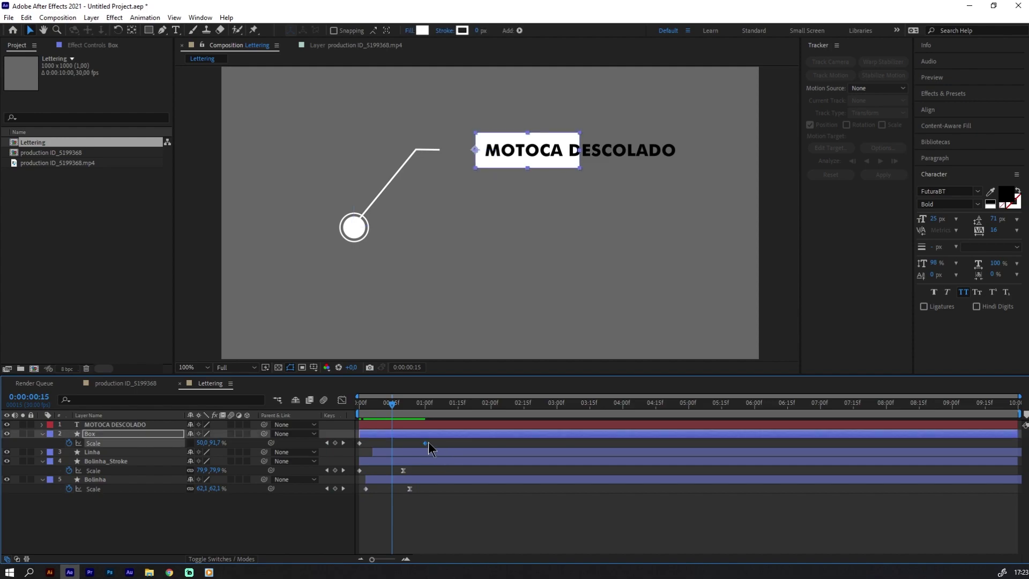
key(F9)
key(ctrl+shift+k)
click(567, 324)
drag(398, 433, 422, 433)
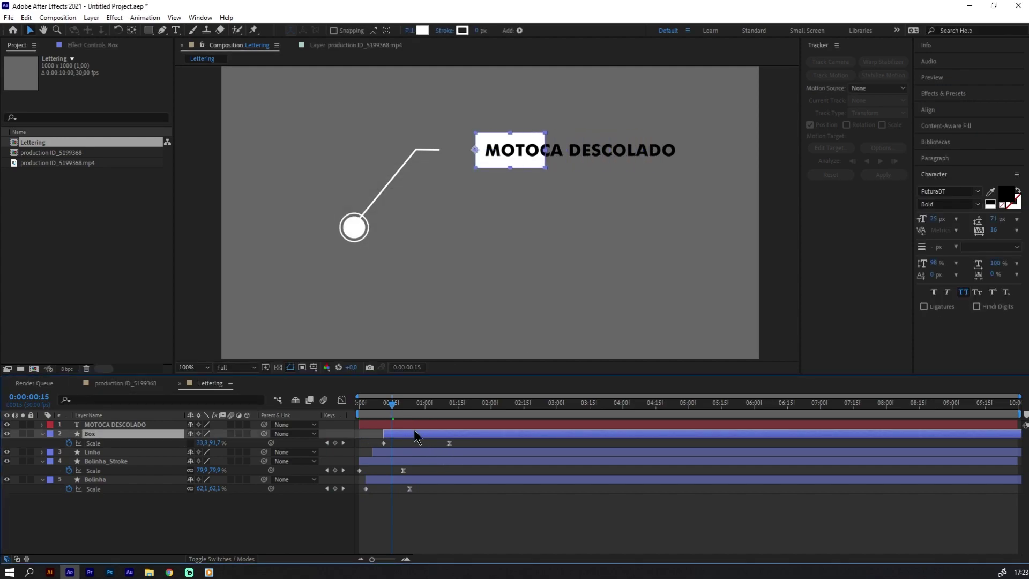
mouse_move(375, 404)
mouse_down()
mouse_move(418, 434)
mouse_move(407, 409)
mouse_up()
click(401, 407)
key(space)
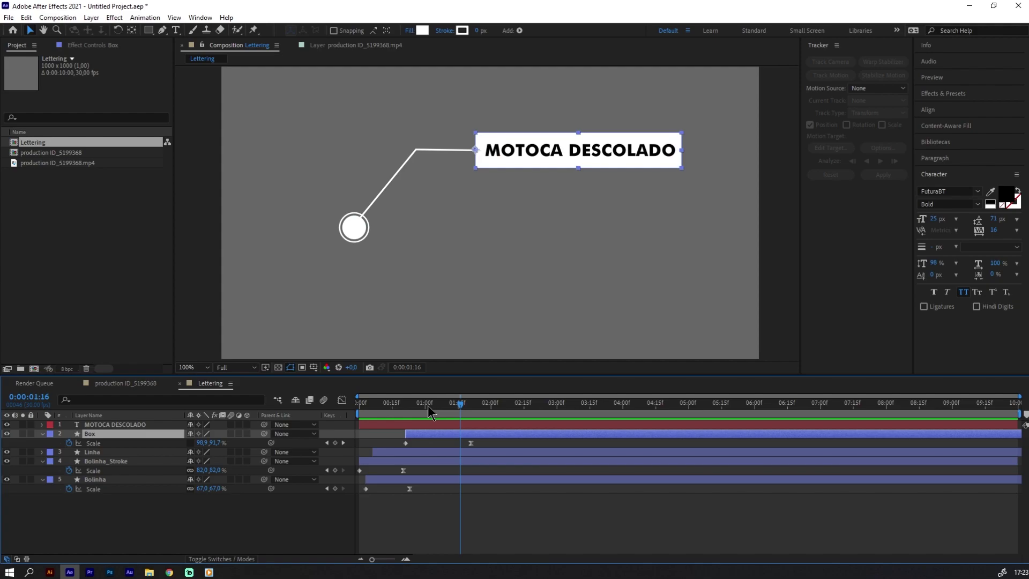
drag(427, 405, 290, 426)
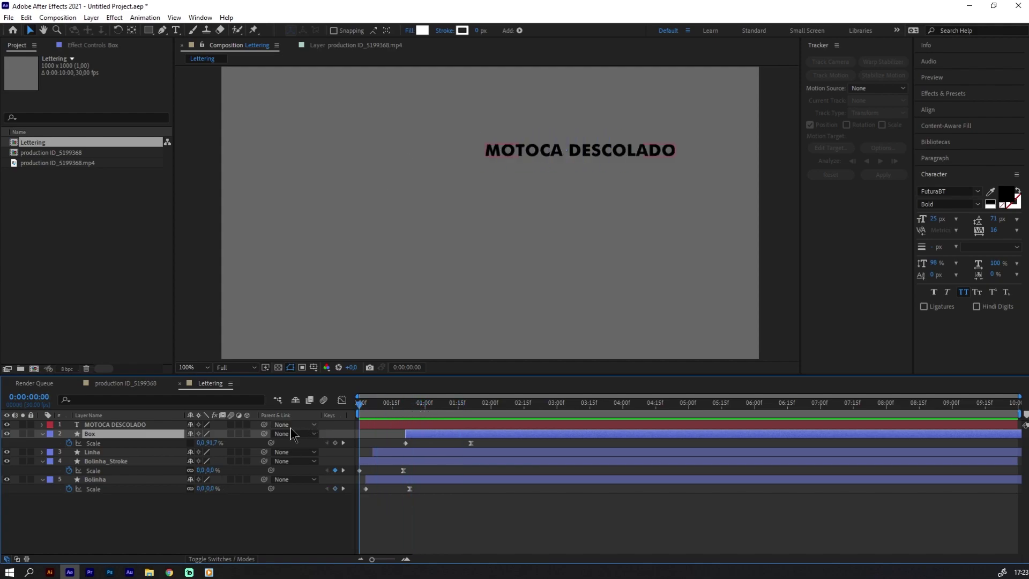
Add a Scale animator to the MOTOCA DESCOLADO text with Scale set to 0%.
click(91, 424)
click(42, 424)
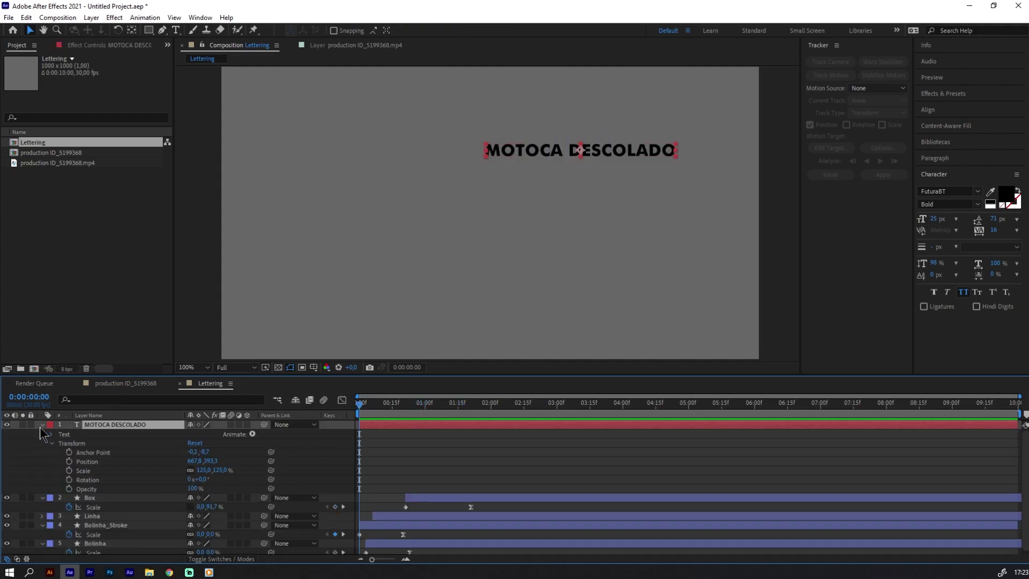
click(249, 434)
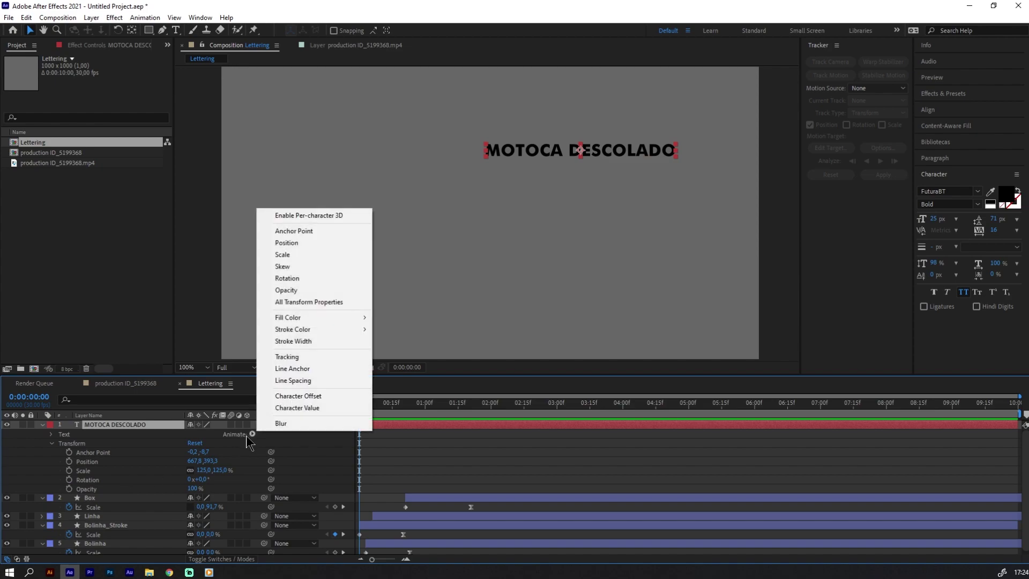
click(282, 254)
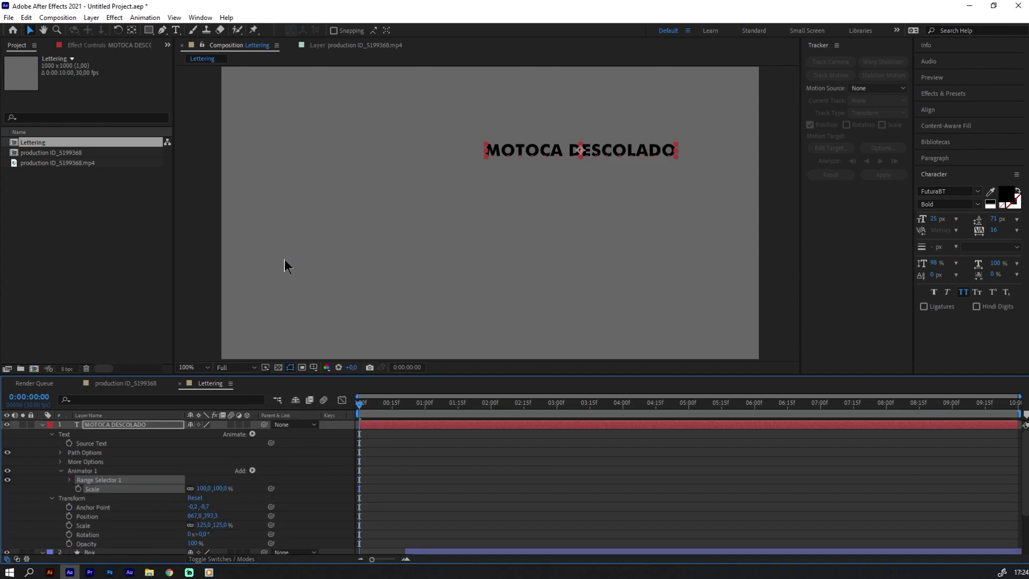
click(204, 489)
text(0)
key(Return)
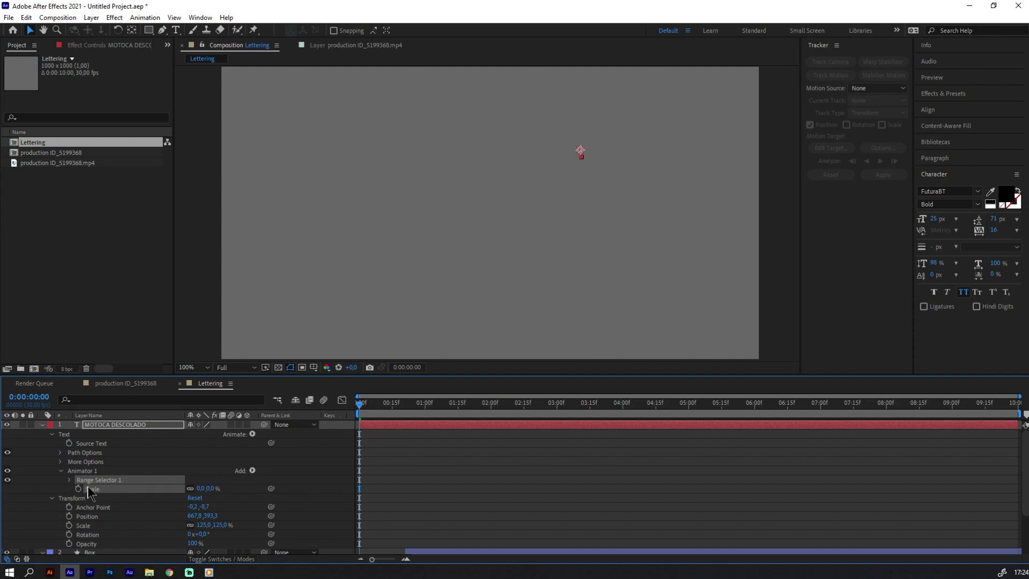
Set the range selector's Advanced Shape to Ramp Up and Offset to -100%.
click(68, 479)
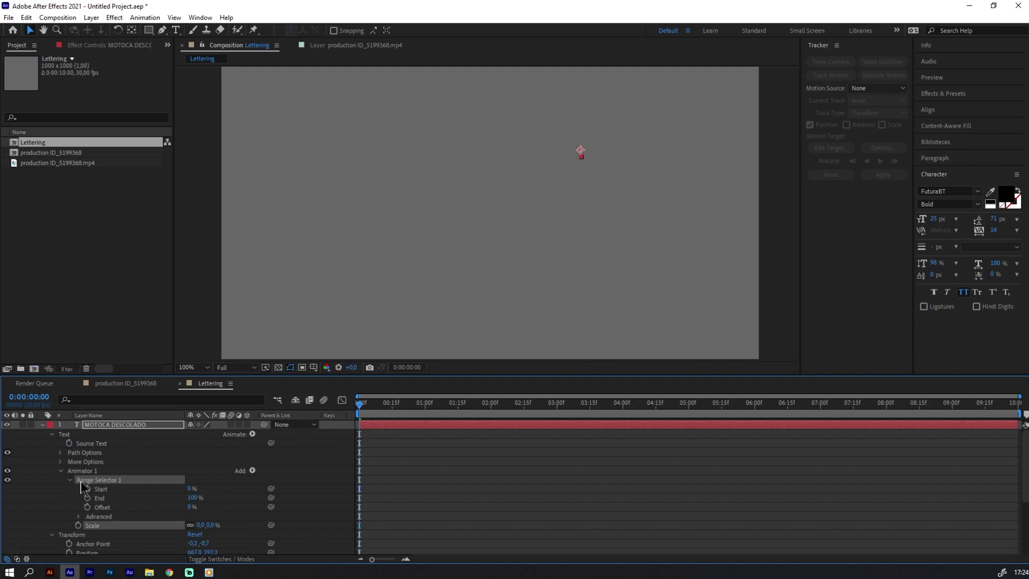
click(79, 517)
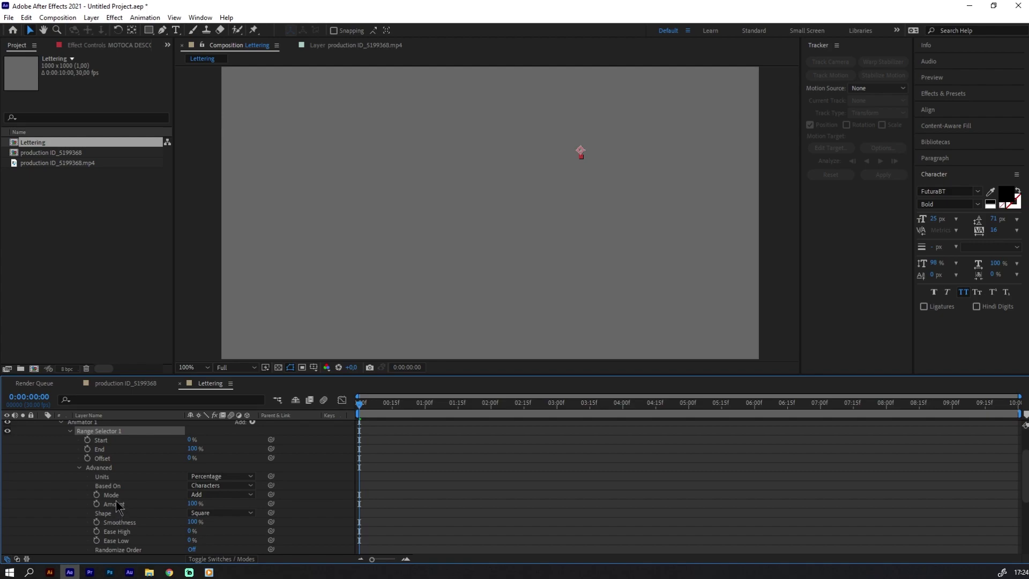
click(111, 516)
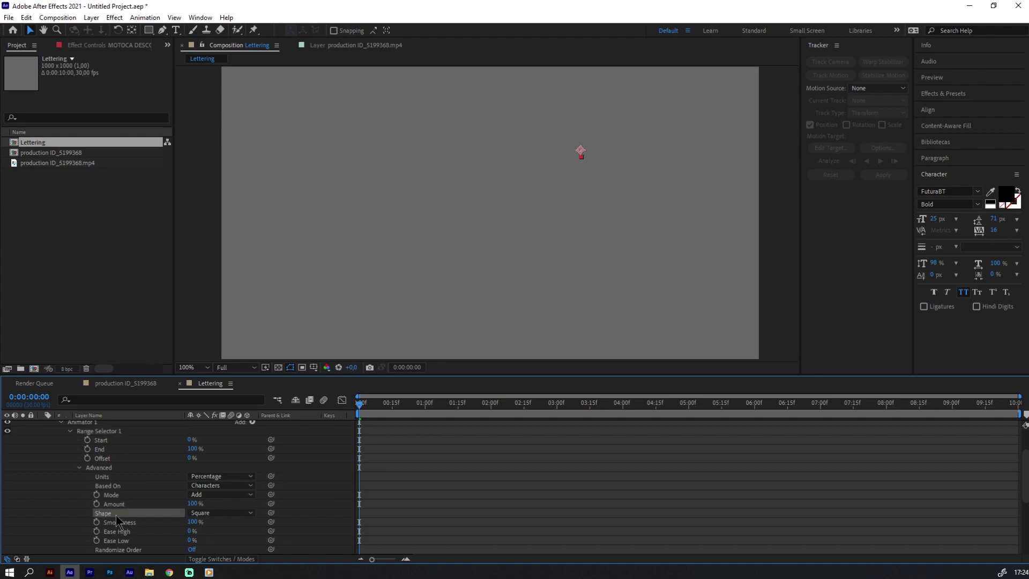
click(213, 514)
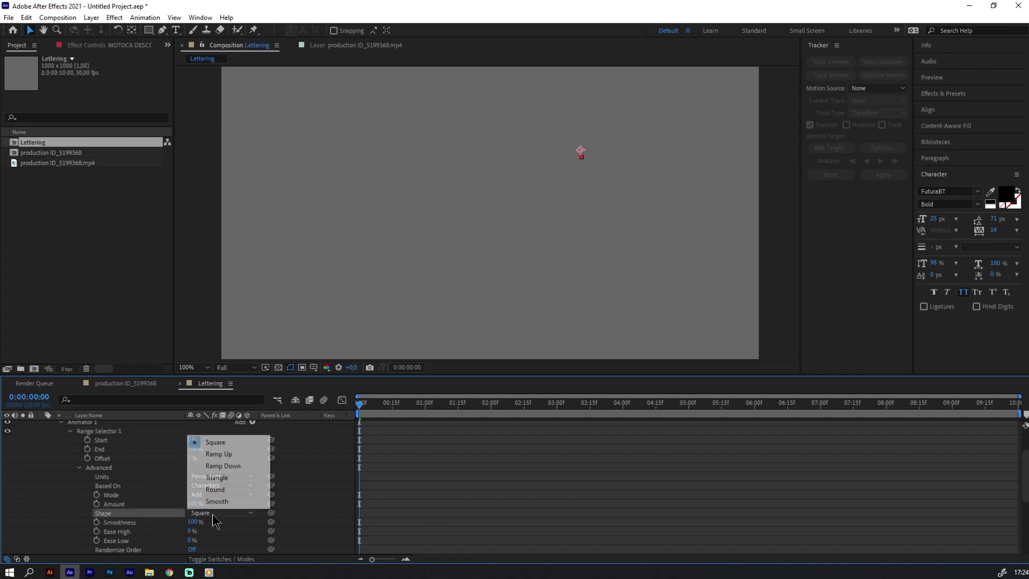
click(225, 453)
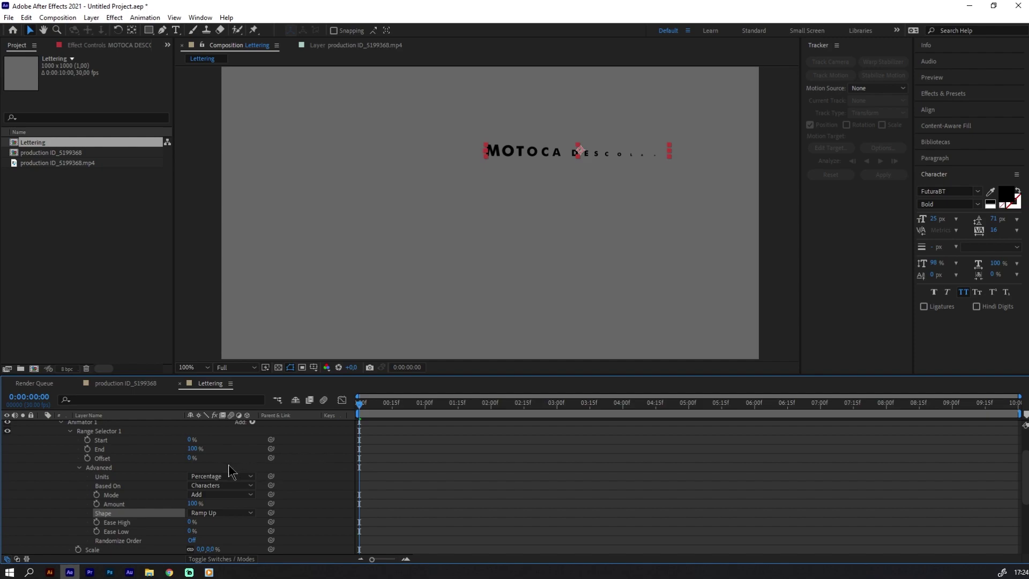
drag(192, 458, 95, 467)
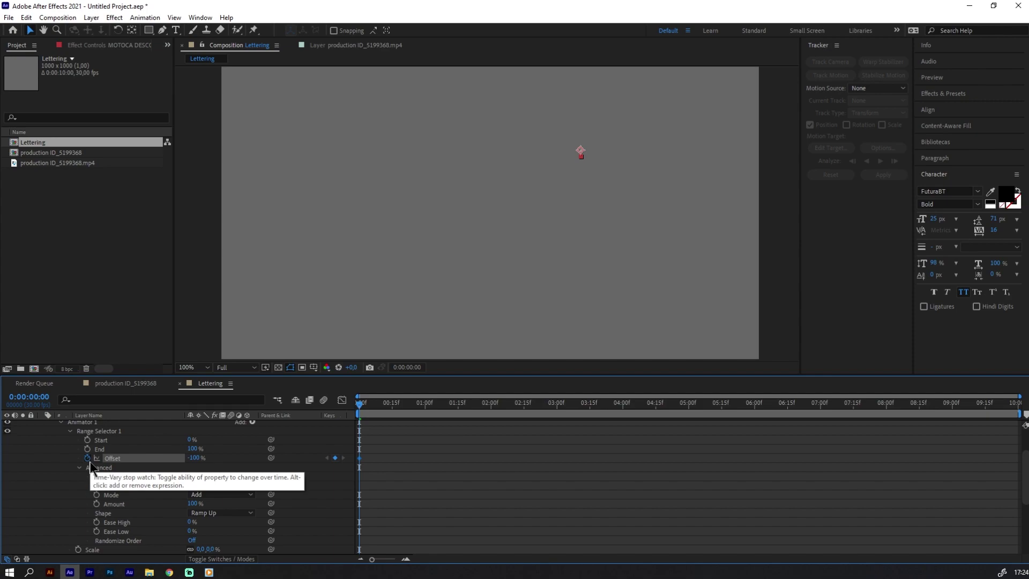
At 1:00, keyframe the range selector Offset to 100% and preview the letter reveal.
key(space)
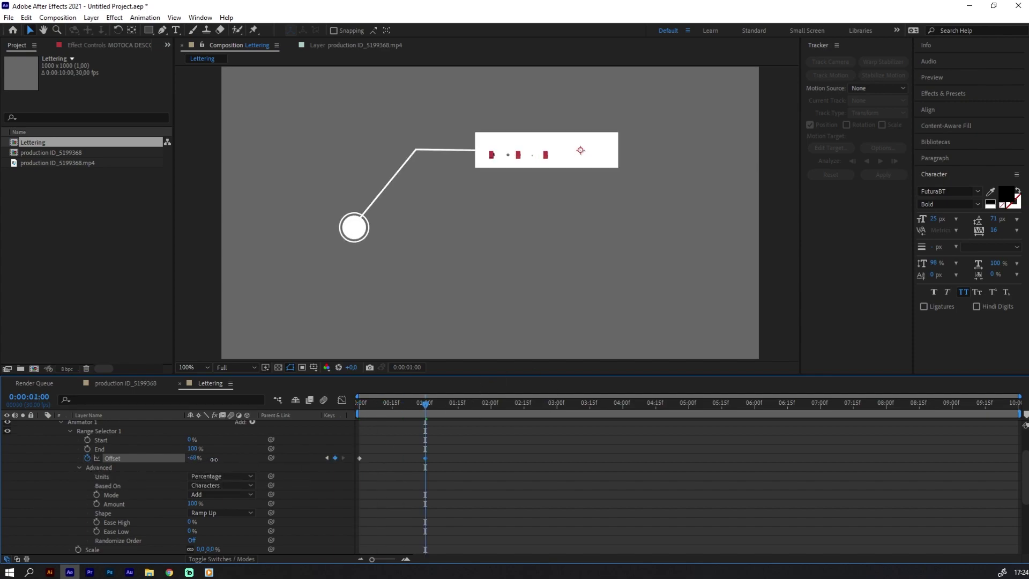
drag(214, 459, 345, 455)
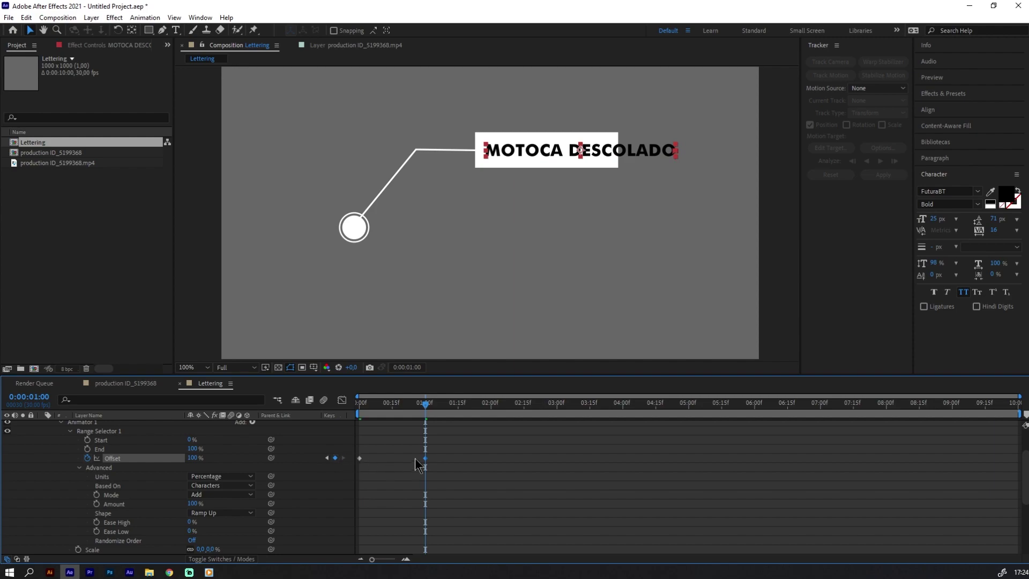
key(space)
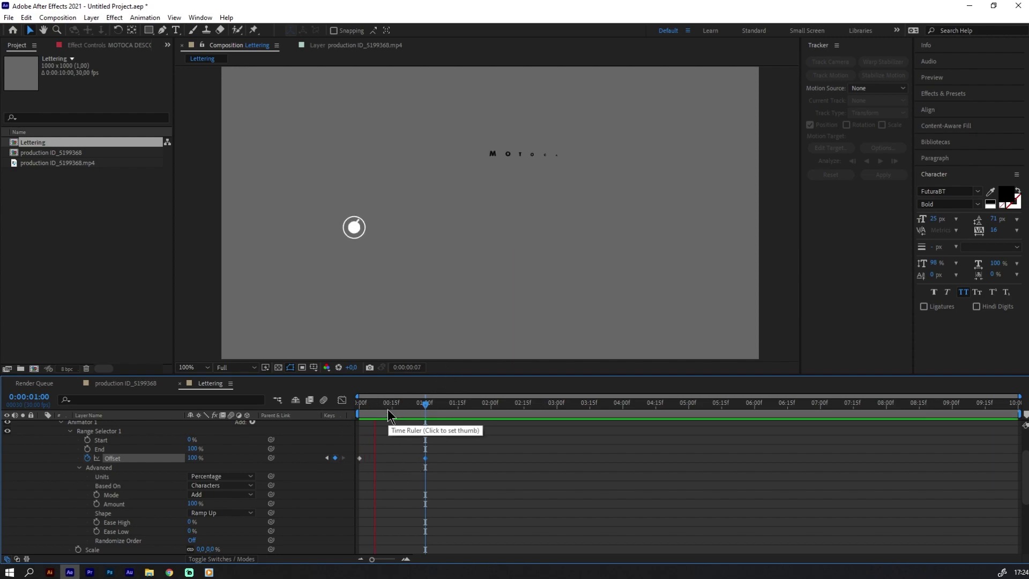
key(space)
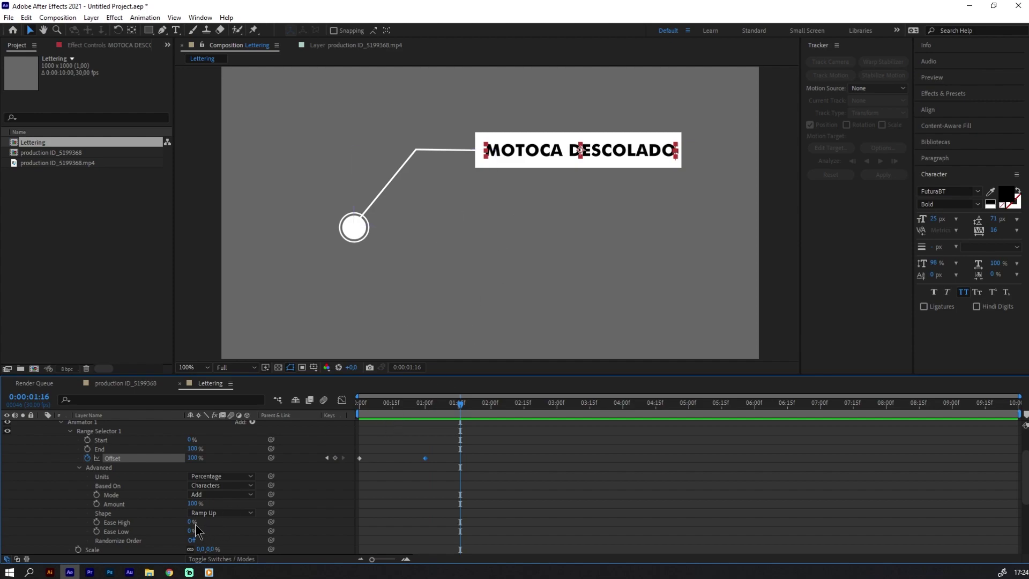
Set the selector's Ease High to 50% and Ease Low to 70%, then preview.
click(118, 533)
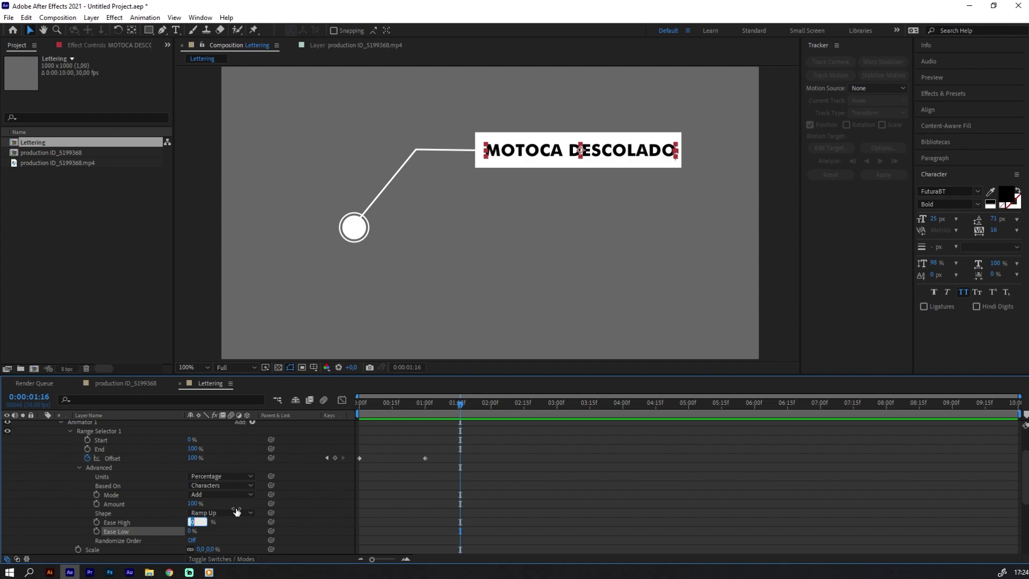
click(197, 522)
text(50)
key(Return)
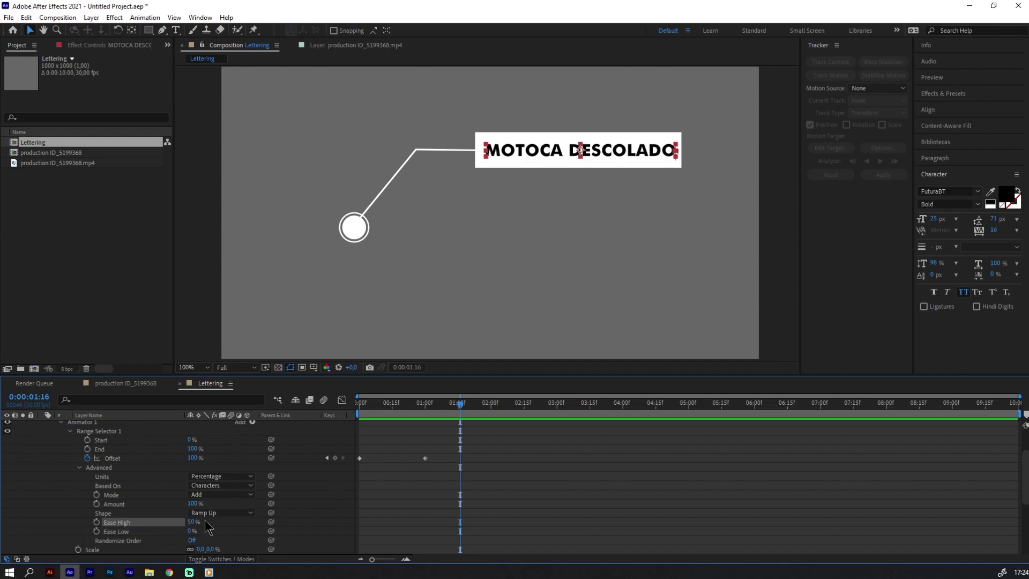
key(Return)
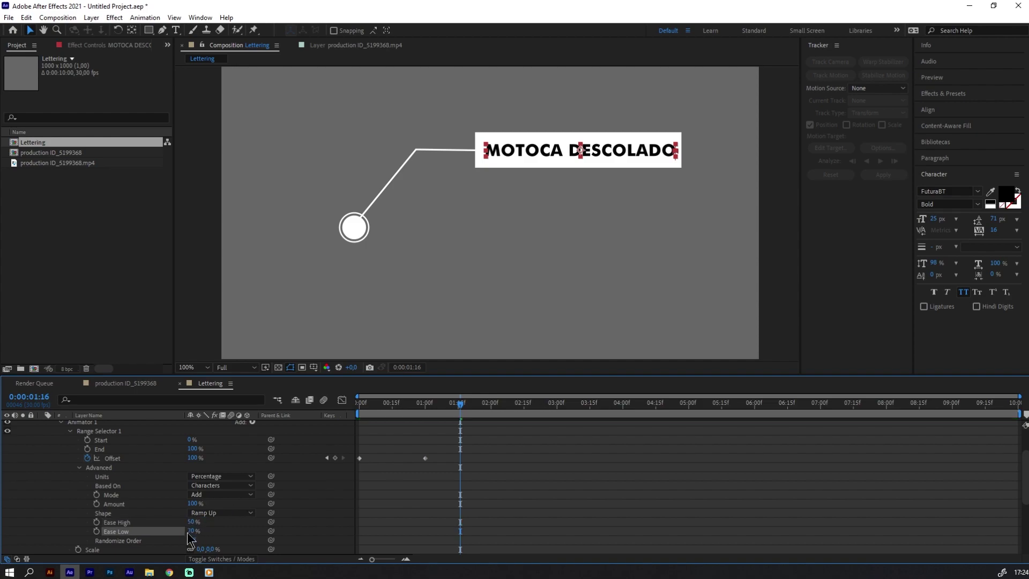
click(325, 500)
key(space)
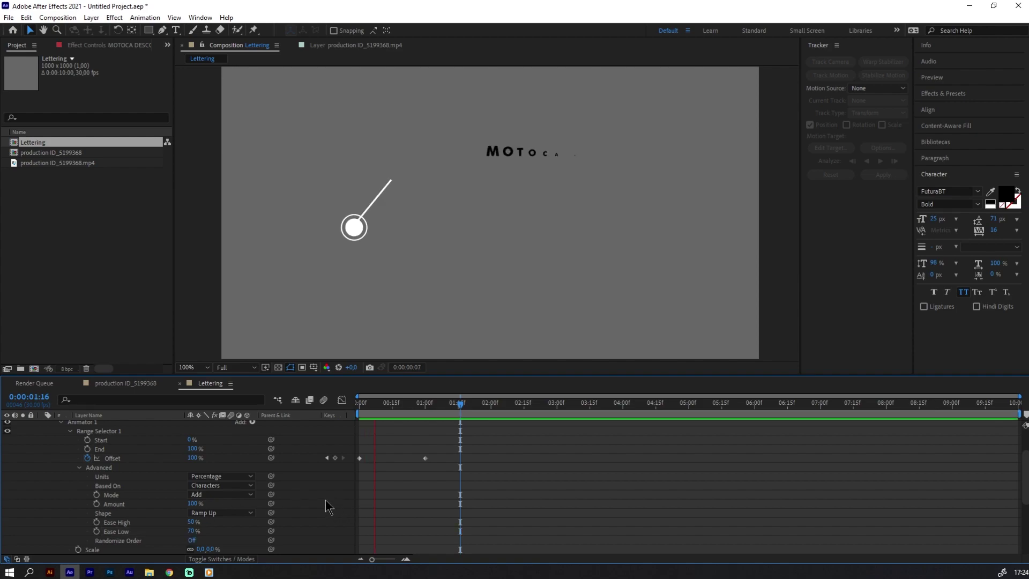
key(space)
scroll(65, 455, up, 3)
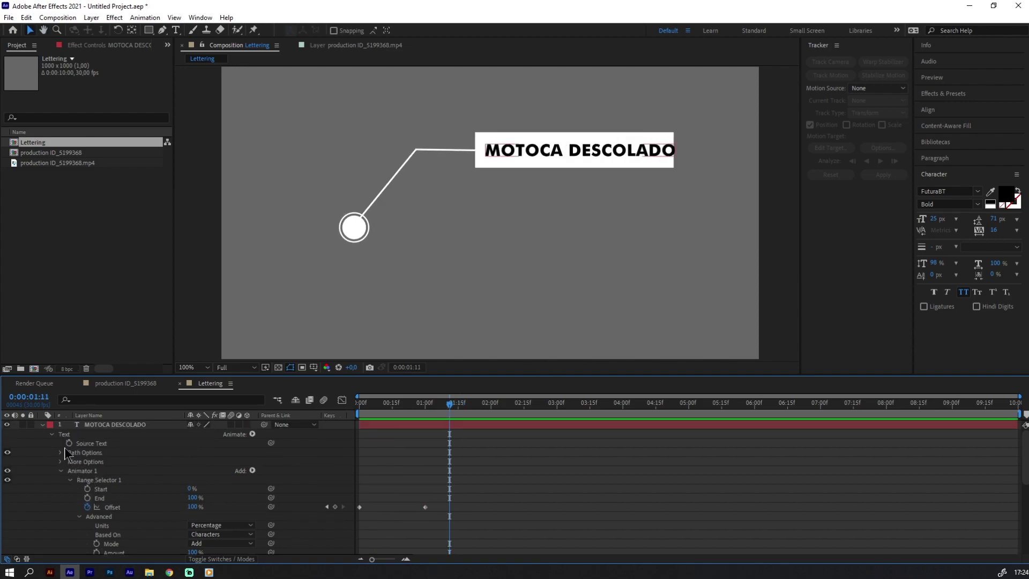
Slide the MOTOCA DESCOLADO text layer to start near 0:22 and preview it against the box.
click(43, 425)
drag(384, 428, 432, 427)
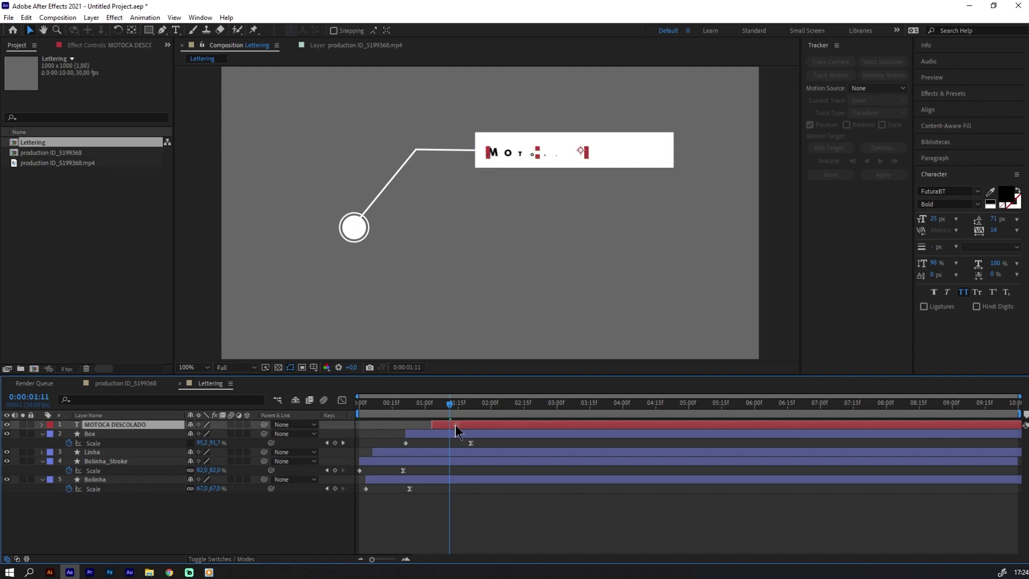
click(406, 407)
key(space)
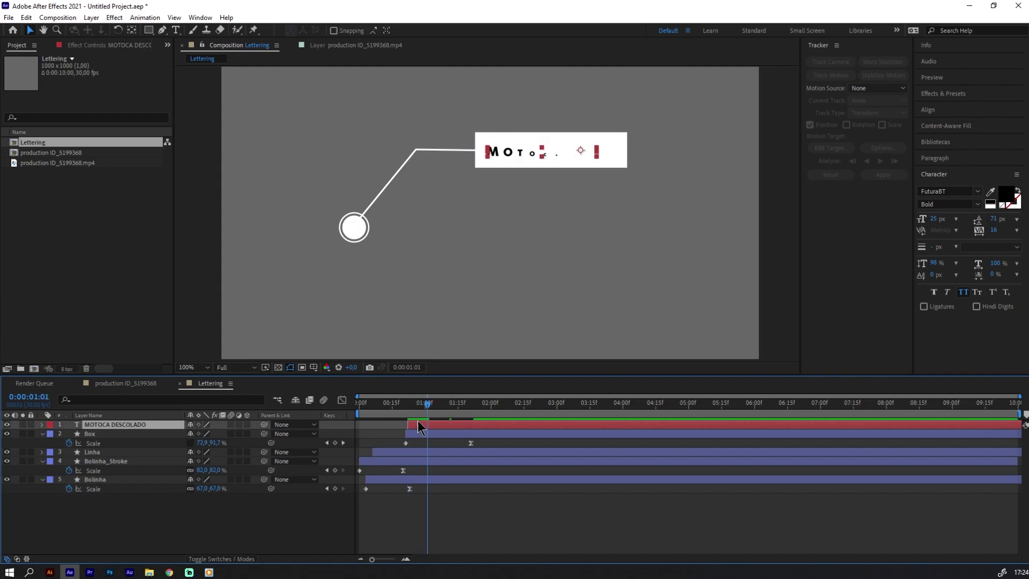
click(400, 411)
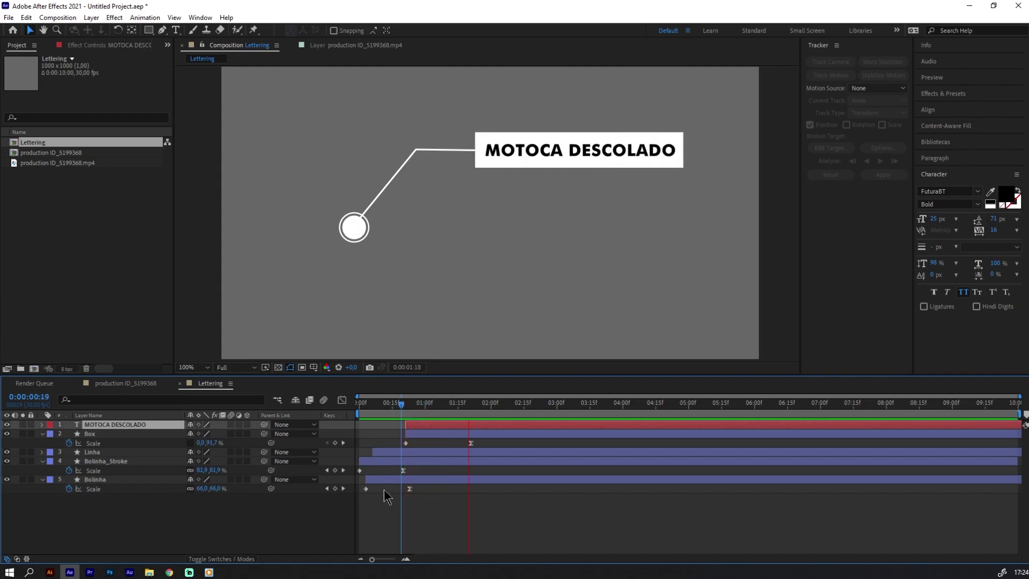
key(space)
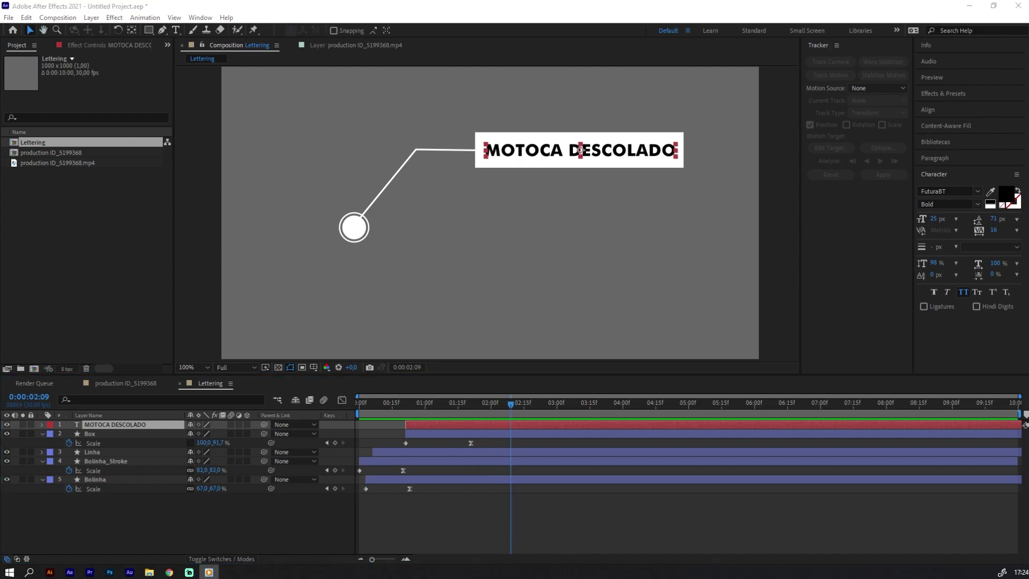
click(755, 521)
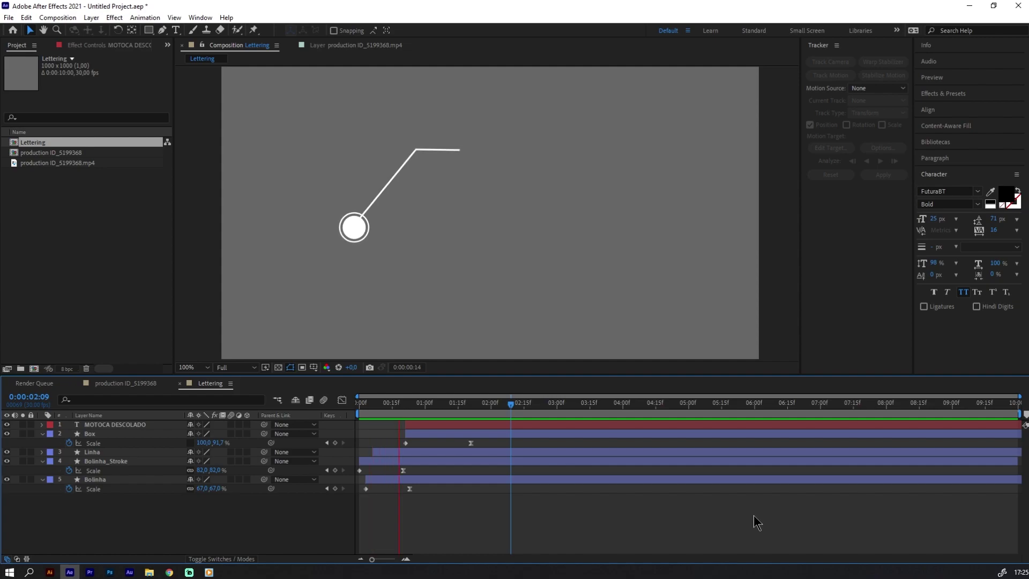
Open the production ID_5199368 composition and add Lettering as a layer over the footage.
key(space)
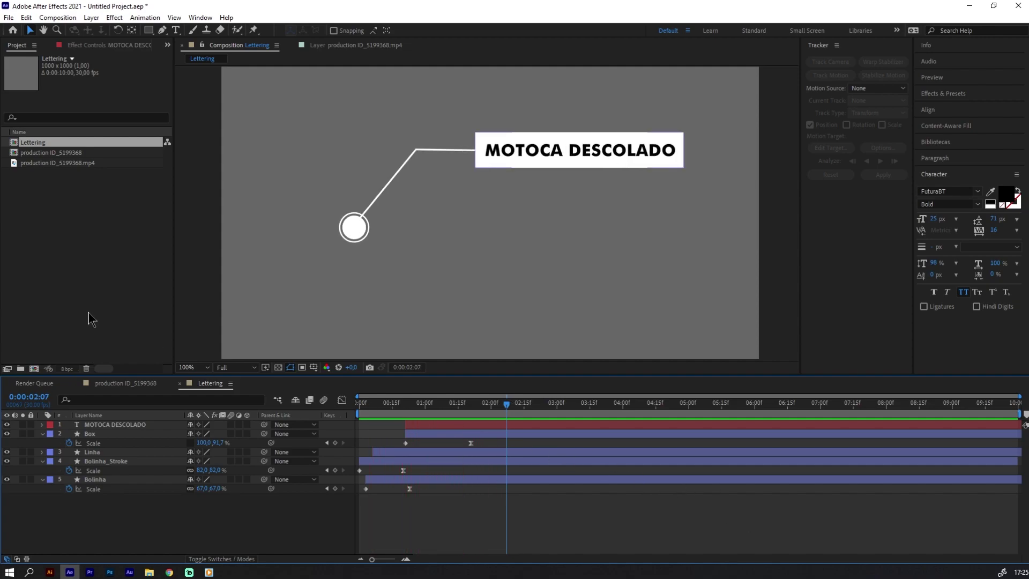
click(30, 152)
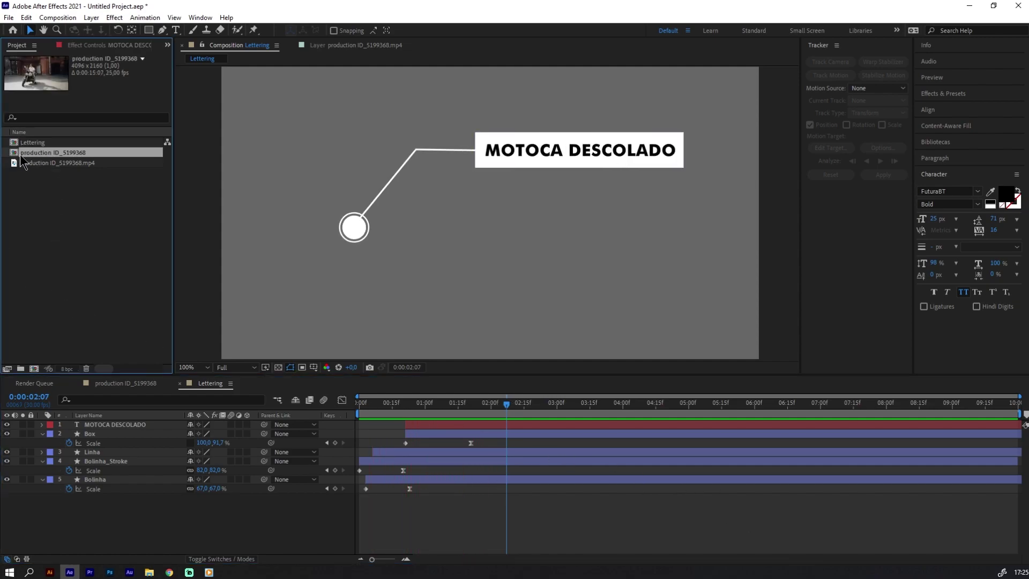
double_click(16, 155)
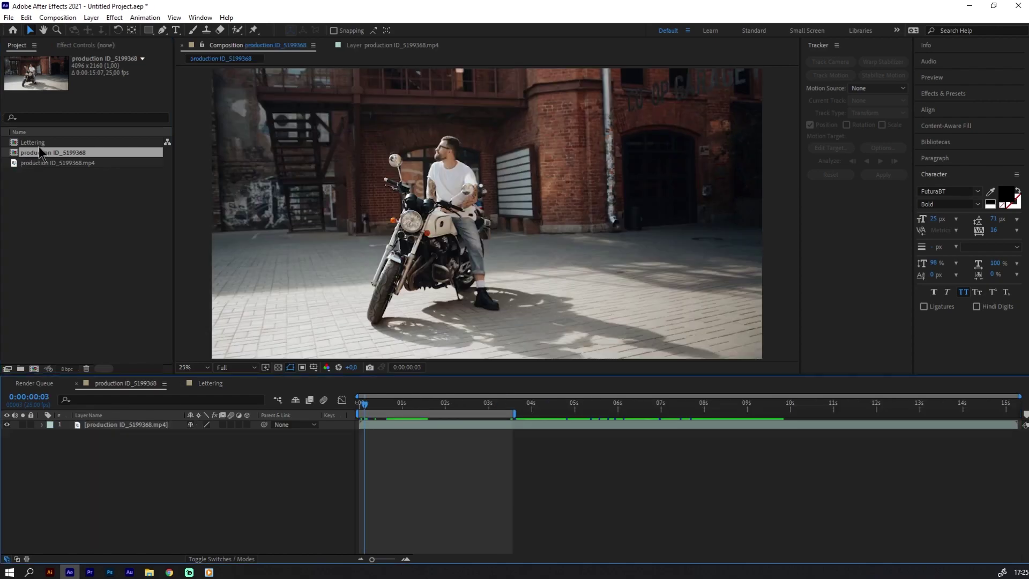
click(30, 143)
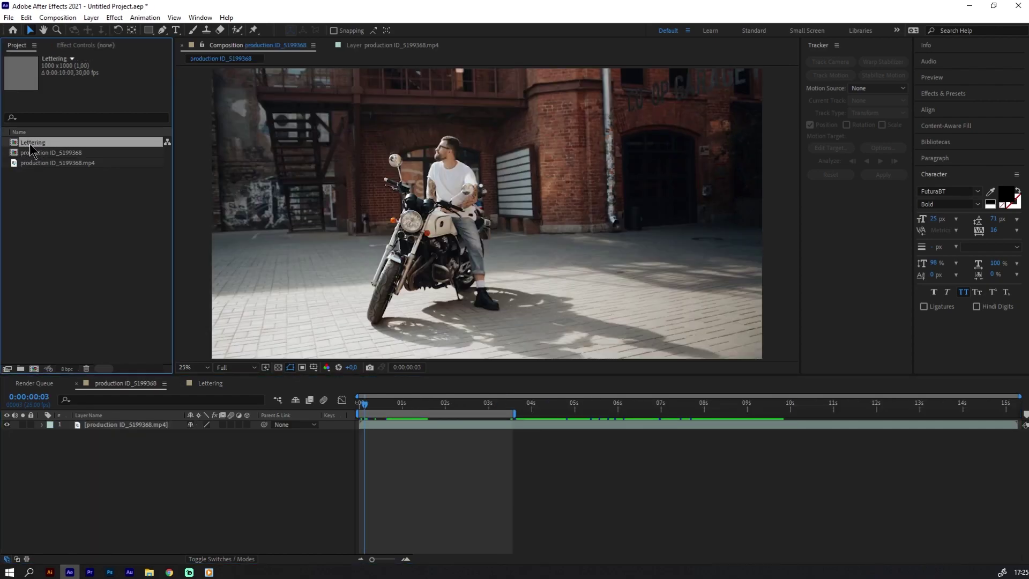
drag(51, 178, 112, 425)
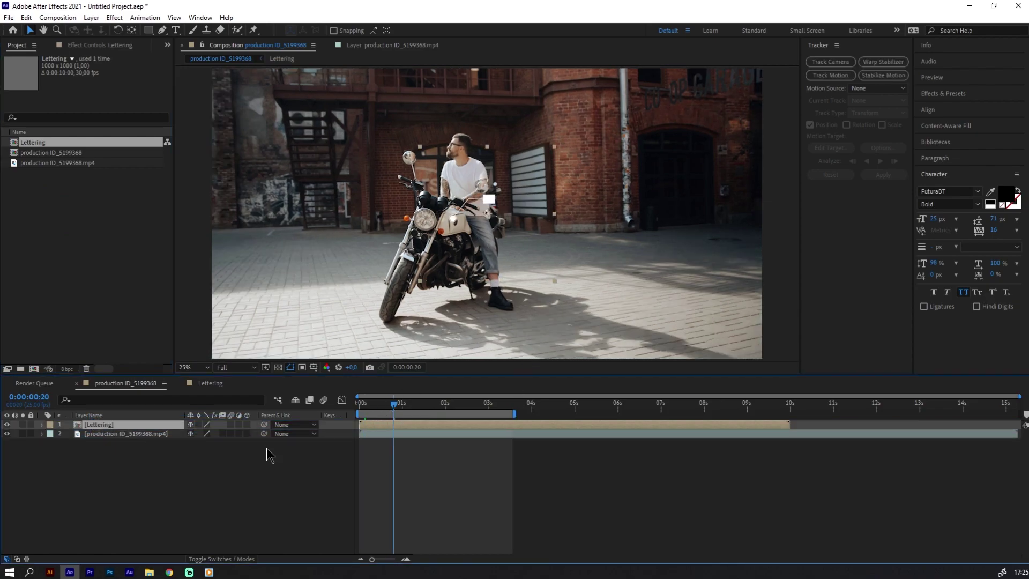
Move the callout up and right beside the rider and scale it to 220%.
key(s)
drag(220, 433, 328, 390)
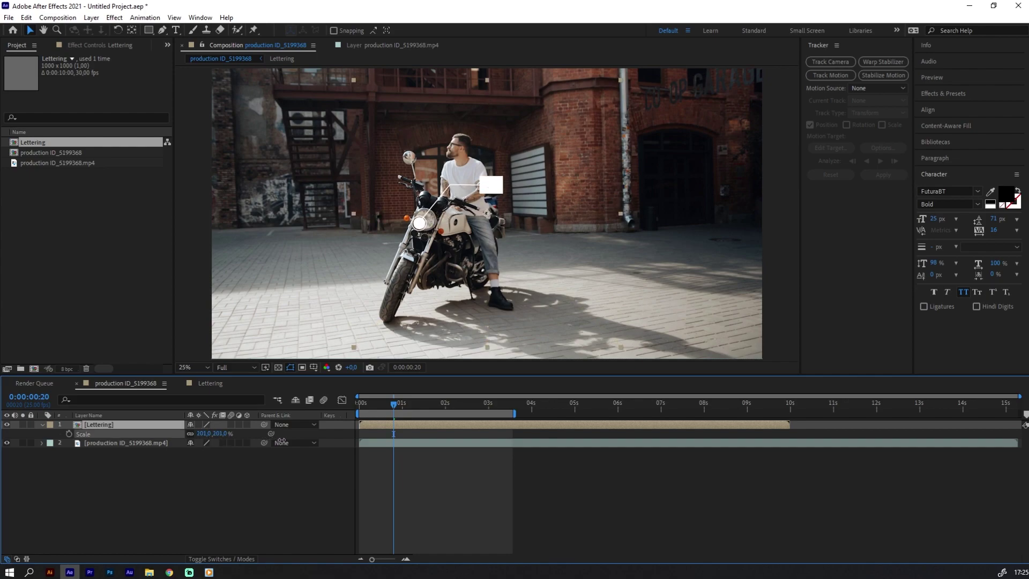
drag(491, 200, 559, 188)
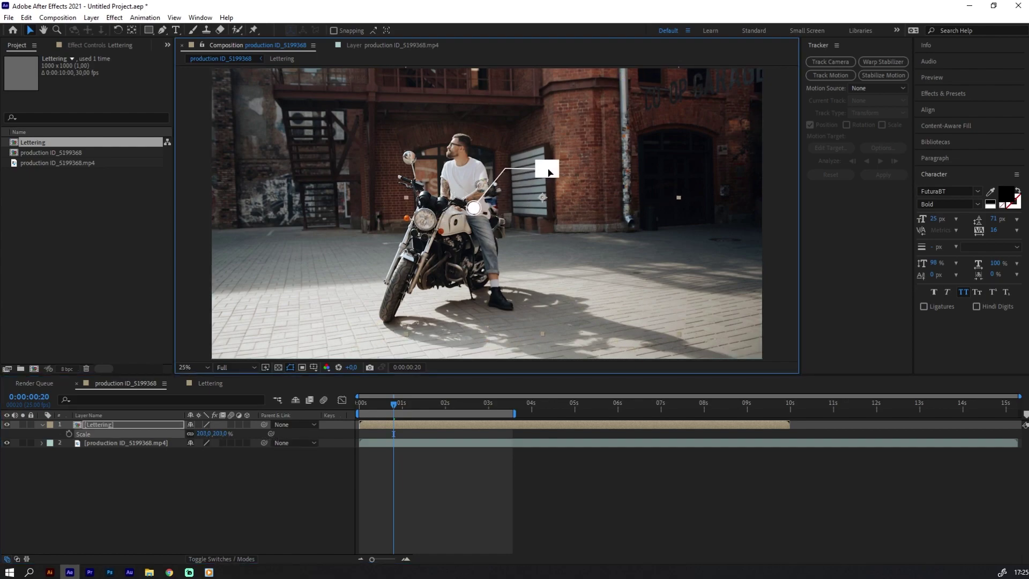
key(Home)
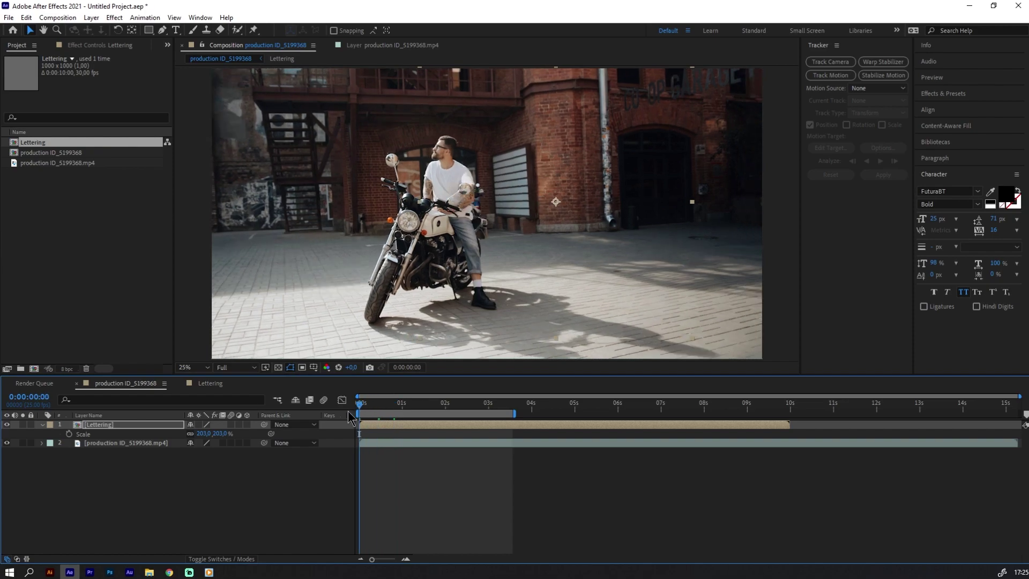
key(space)
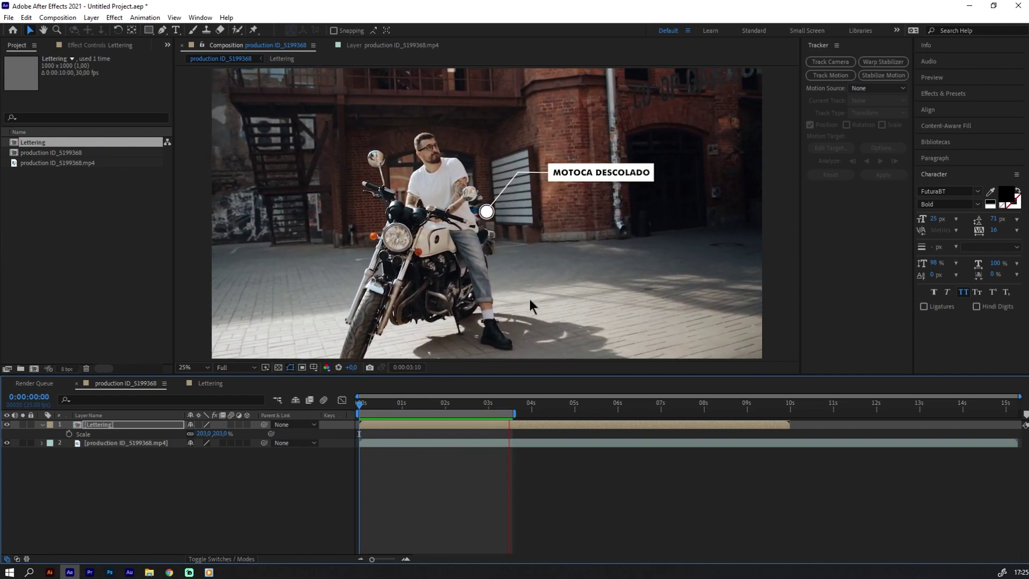
key(space)
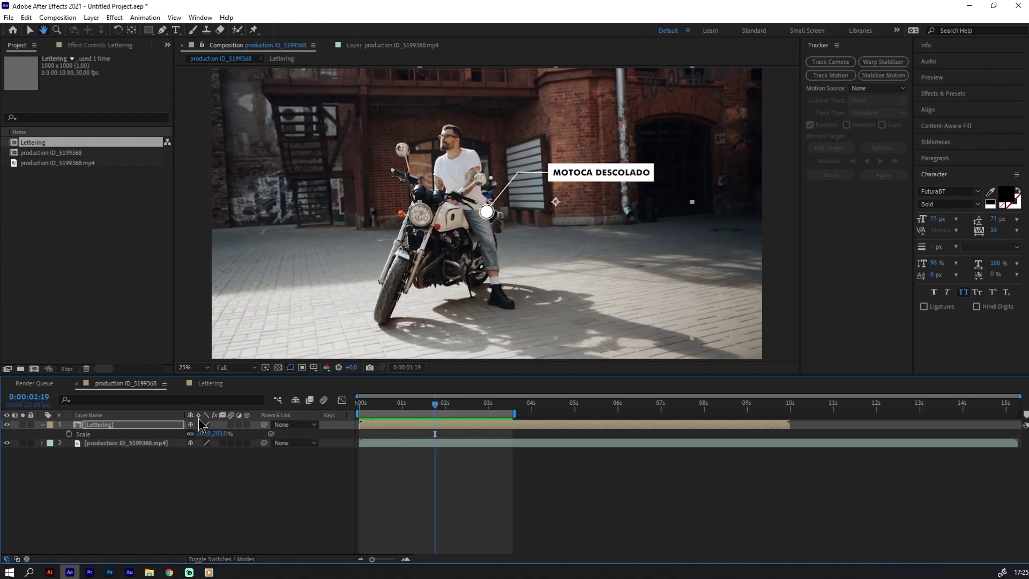
drag(217, 433, 241, 434)
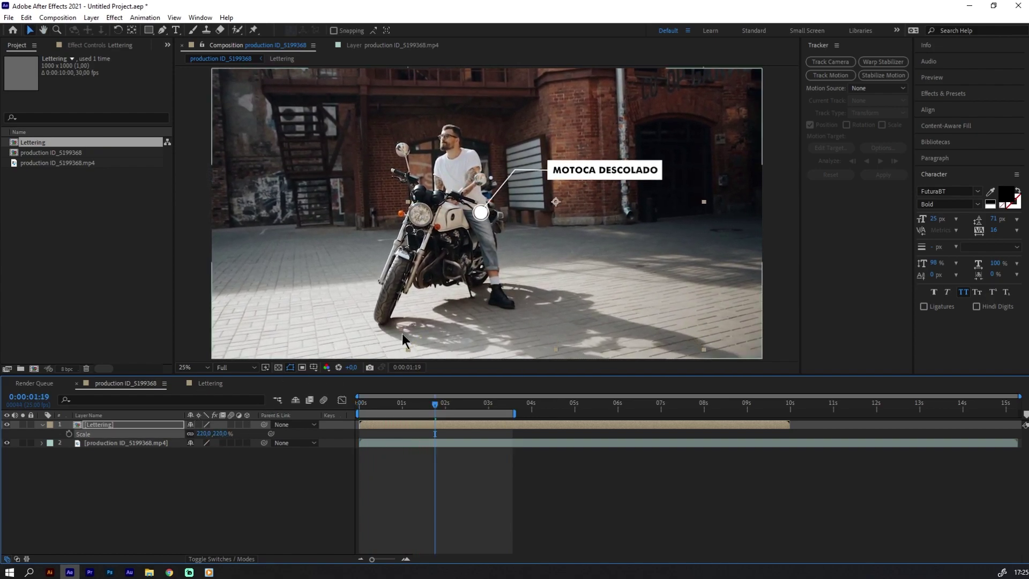
click(258, 453)
click(201, 17)
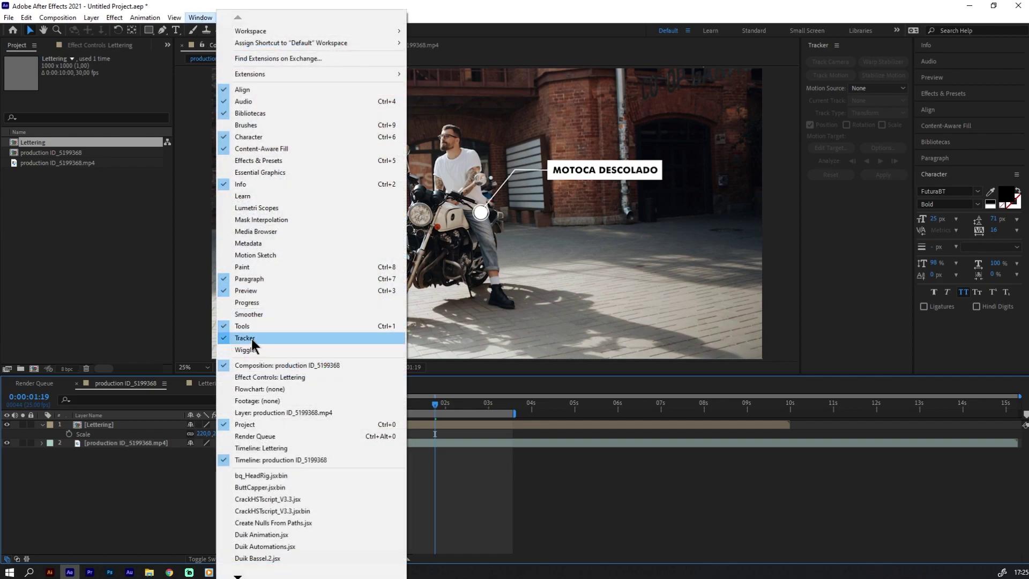
Start Track Motion on the motorcycle footage and place Track Point 1 on the handlebar.
key(Escape)
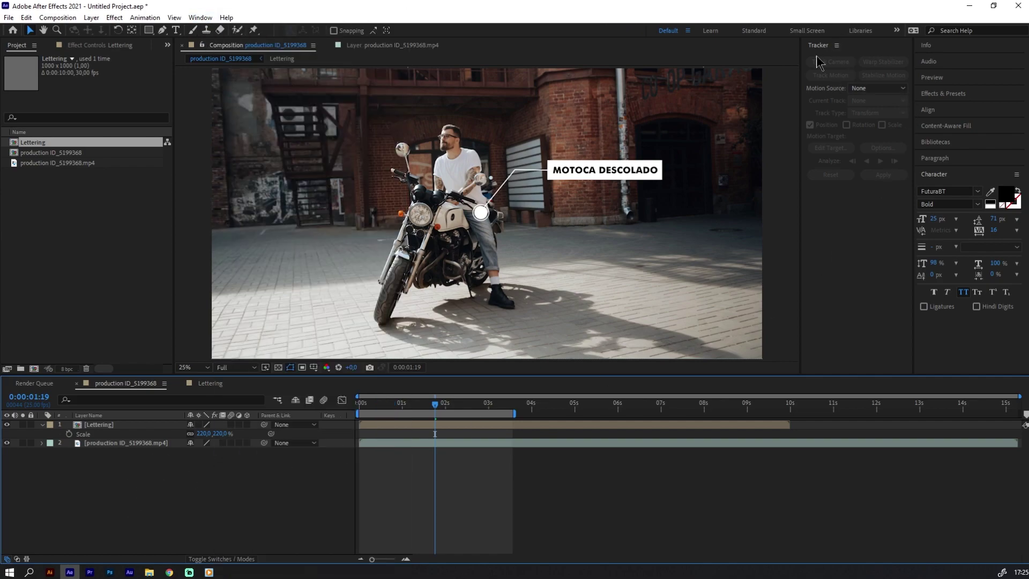
click(89, 443)
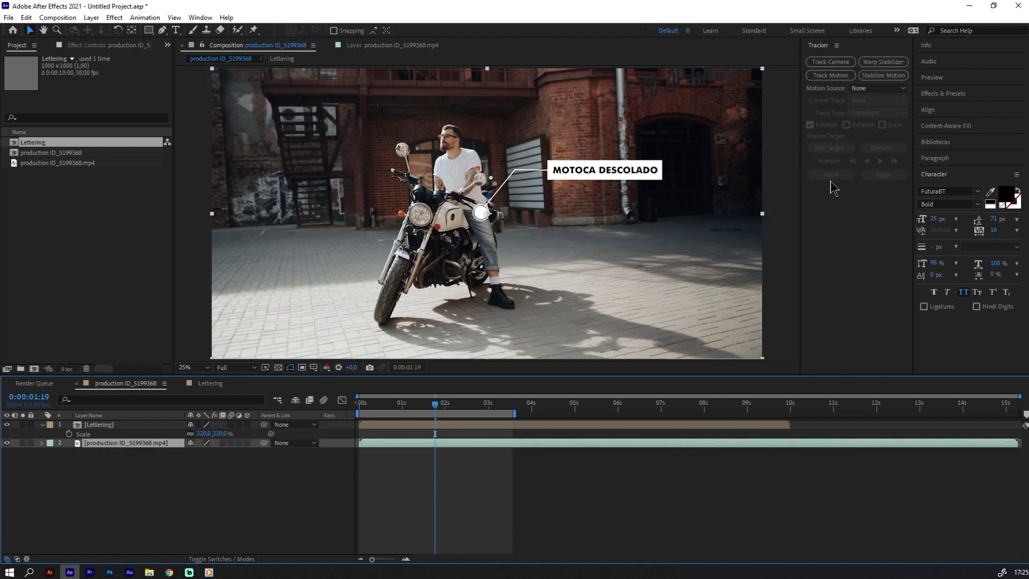
click(826, 76)
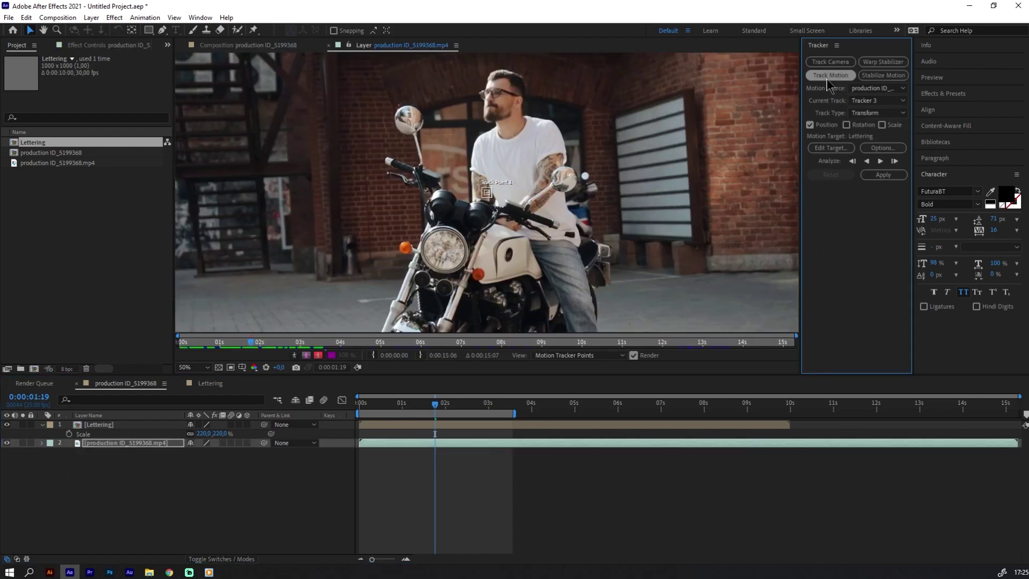
scroll(483, 220, up, 3)
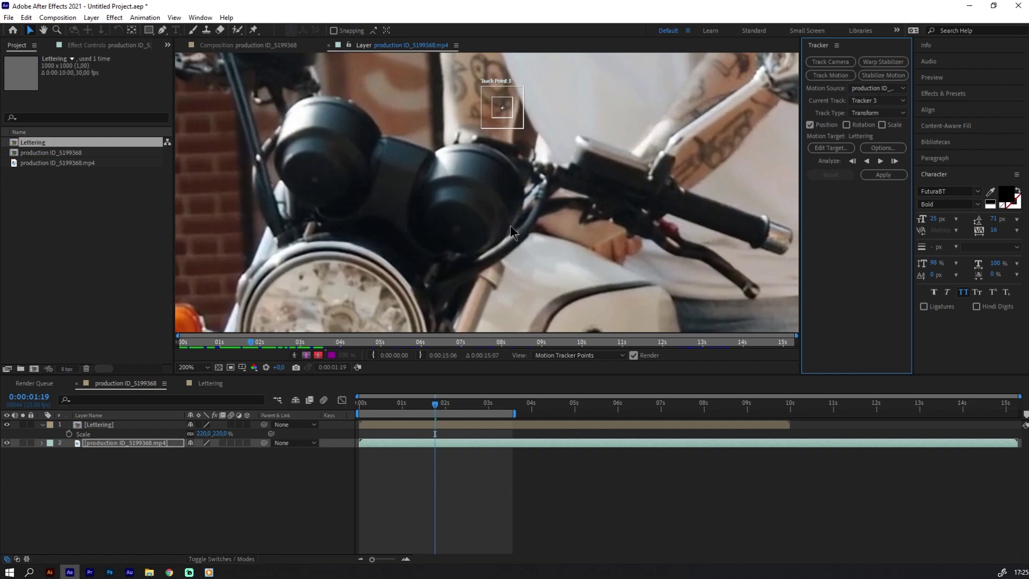
key(h)
drag(489, 227, 456, 238)
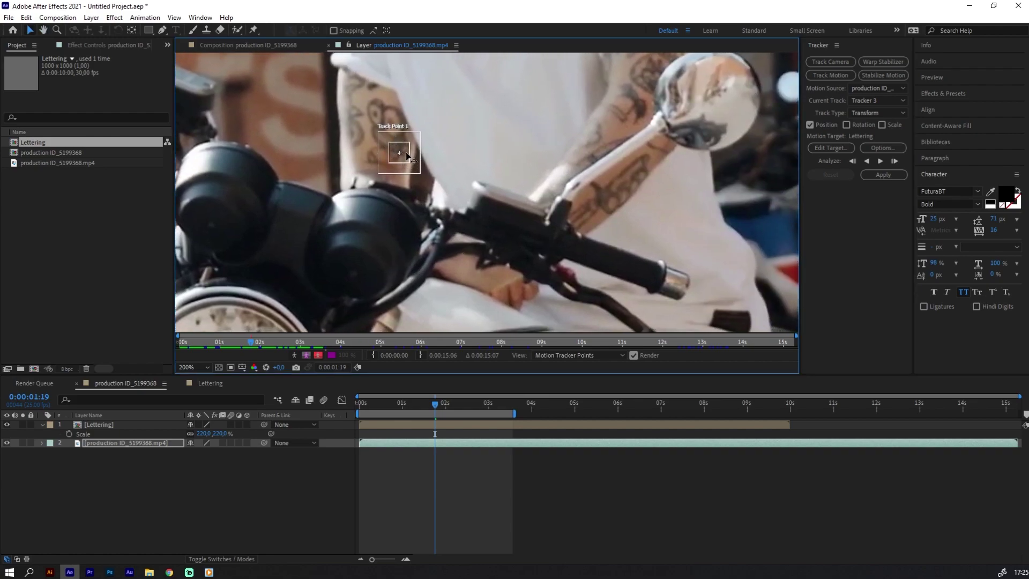
drag(406, 152, 542, 250)
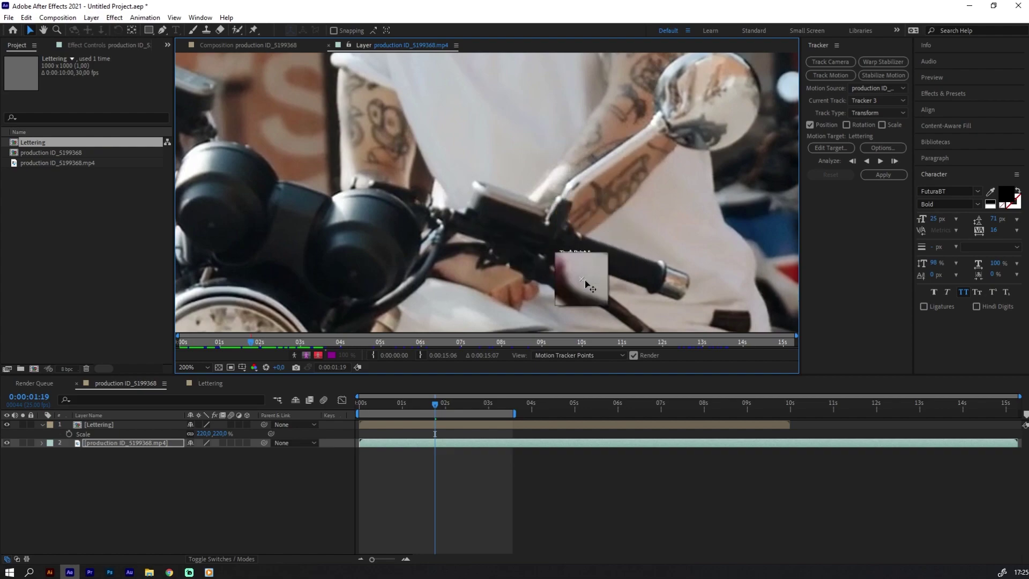
drag(624, 225, 572, 293)
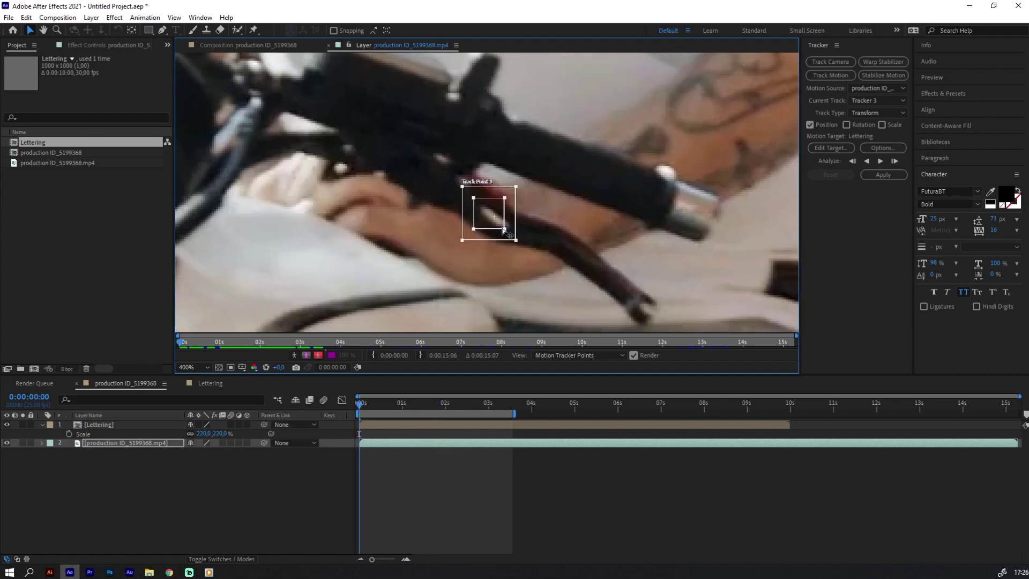
drag(503, 230, 511, 237)
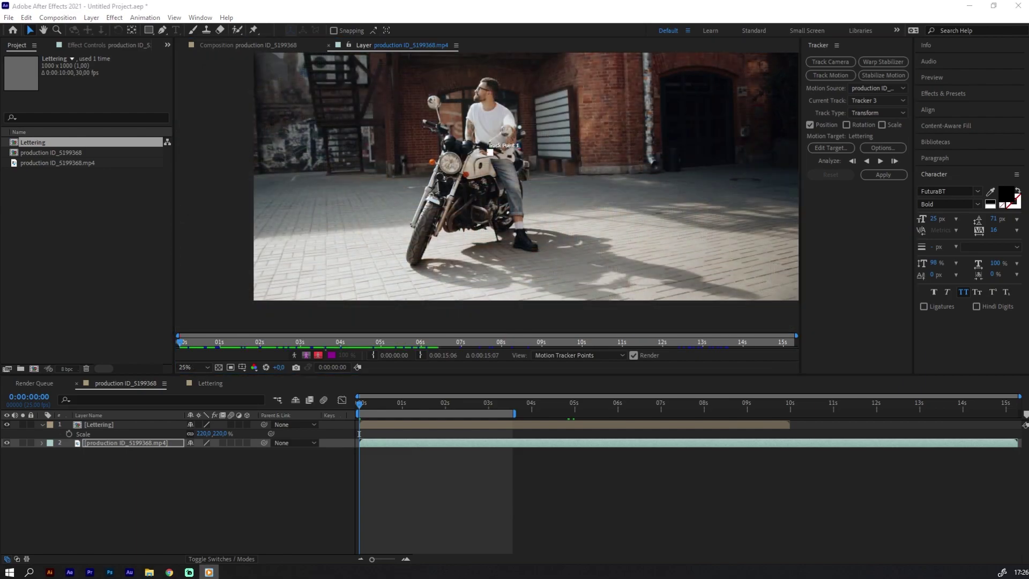
Analyse the track forward to about 0:05:22, stop it, and return to the start.
click(880, 162)
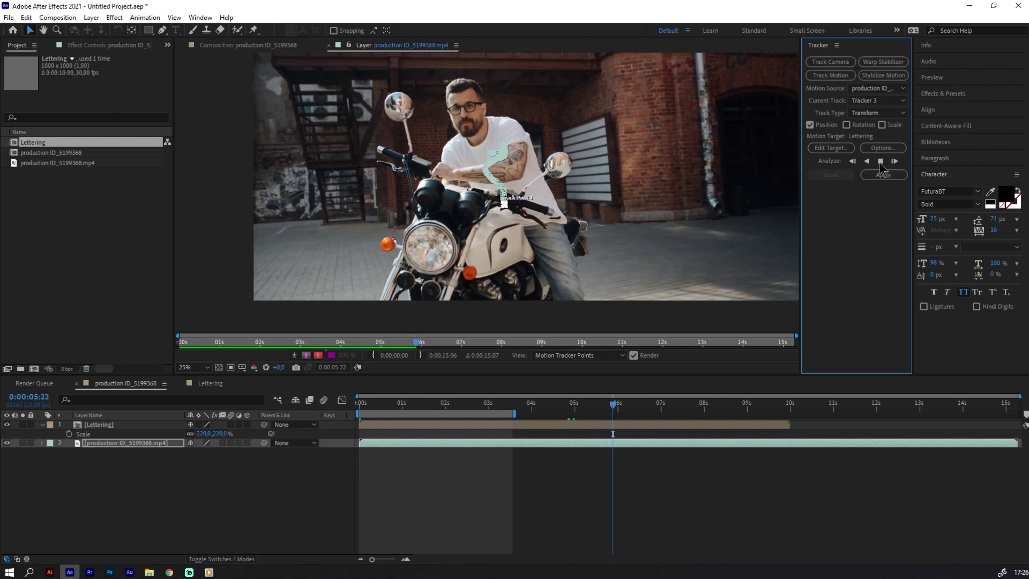
click(880, 161)
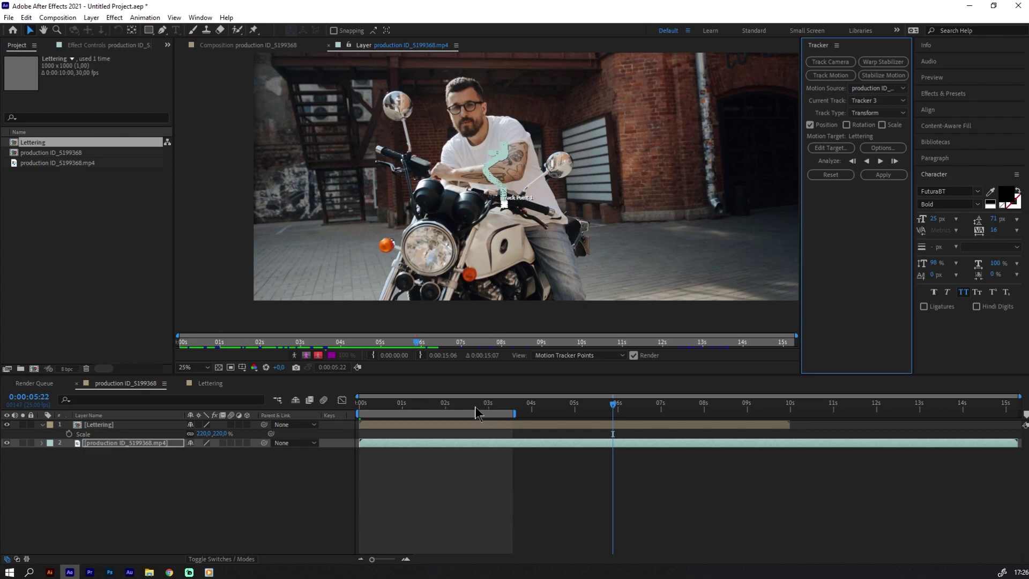
drag(491, 411, 368, 435)
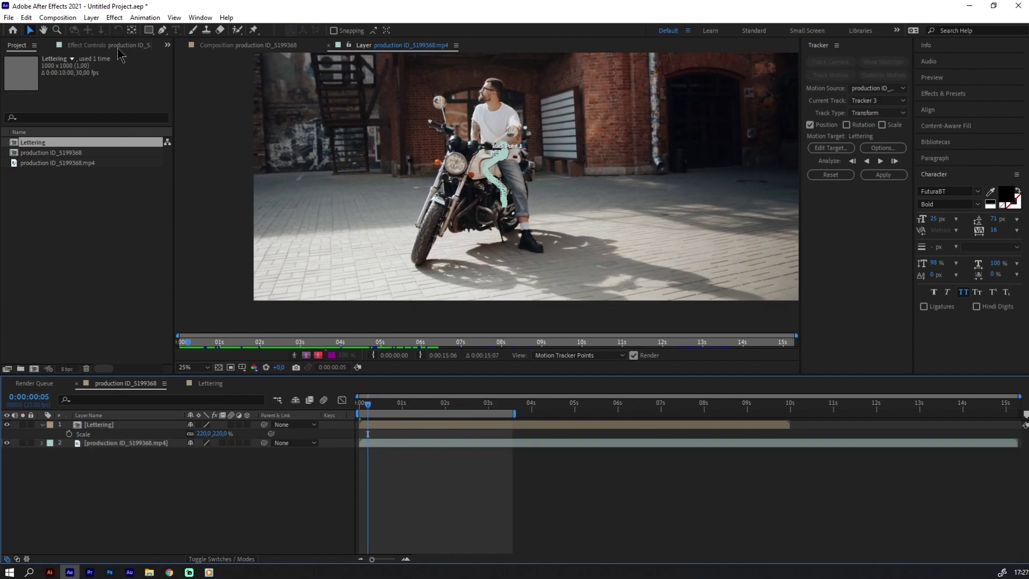
Create a new Null Object layer and name it mov.
click(91, 17)
mouse_move(156, 30)
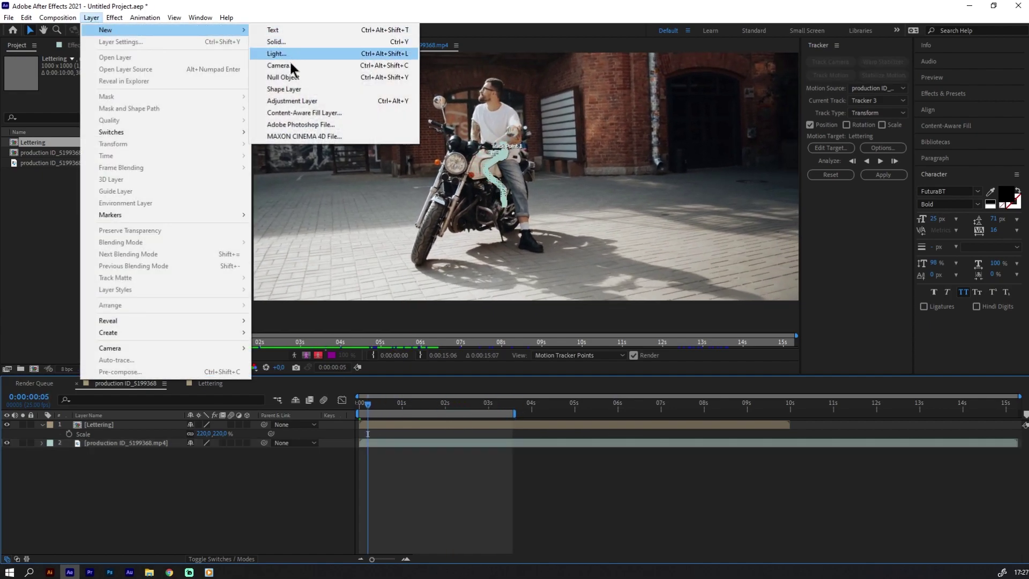
click(283, 78)
text(m)
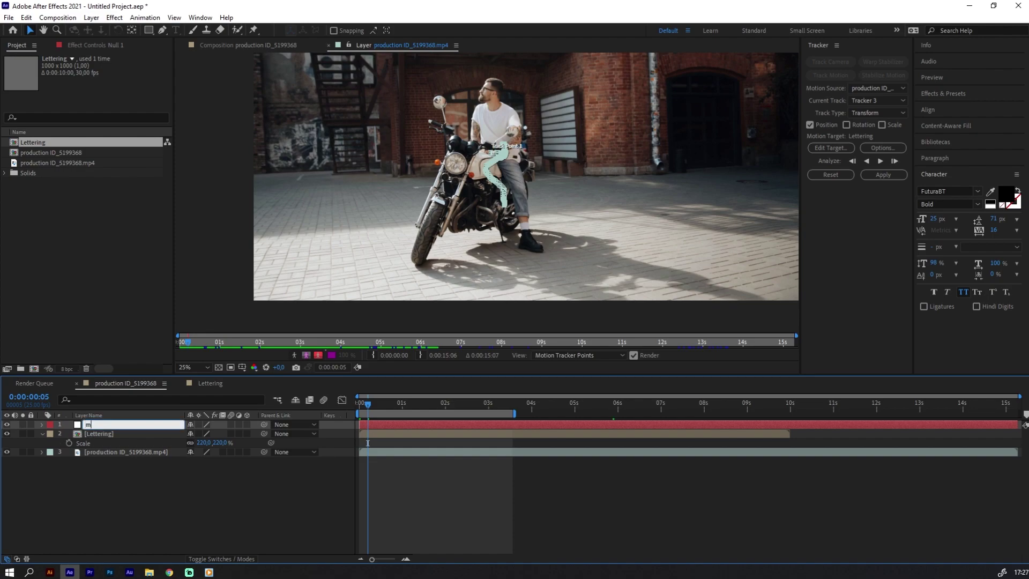
text(ov)
key(Return)
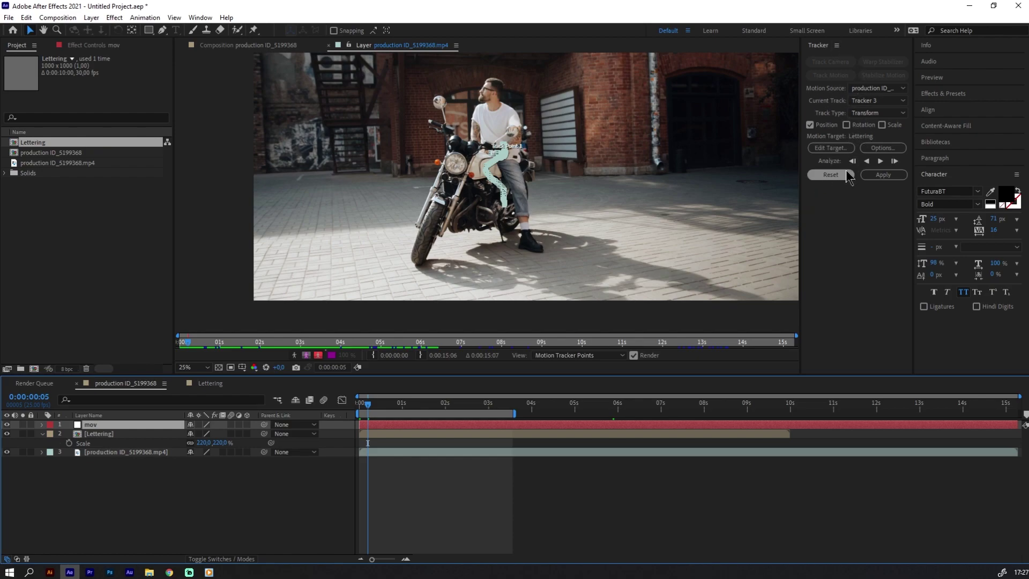
Target the tracker to the mov null and apply the data in X and Y.
click(829, 150)
click(528, 272)
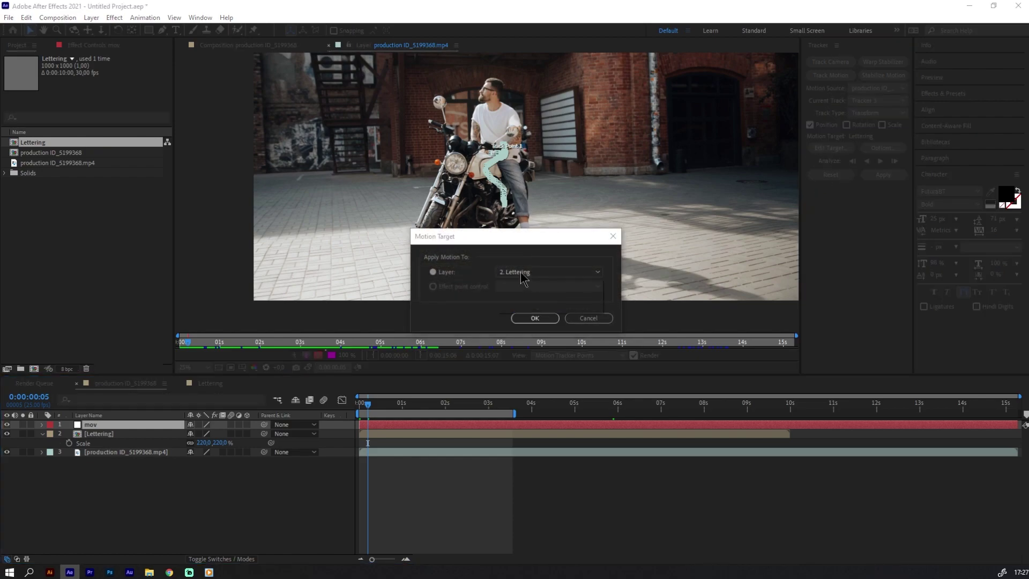
click(518, 283)
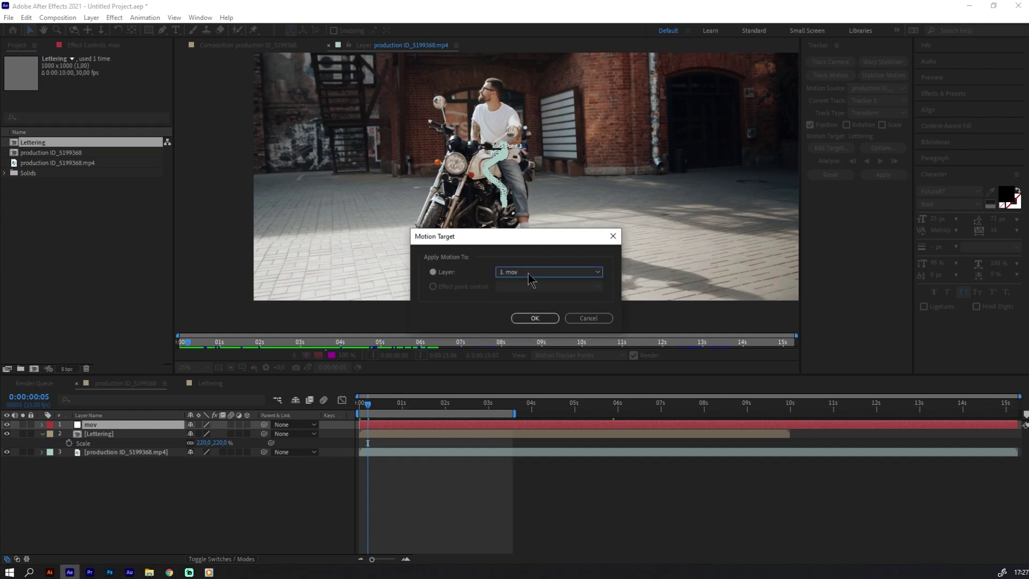
click(535, 318)
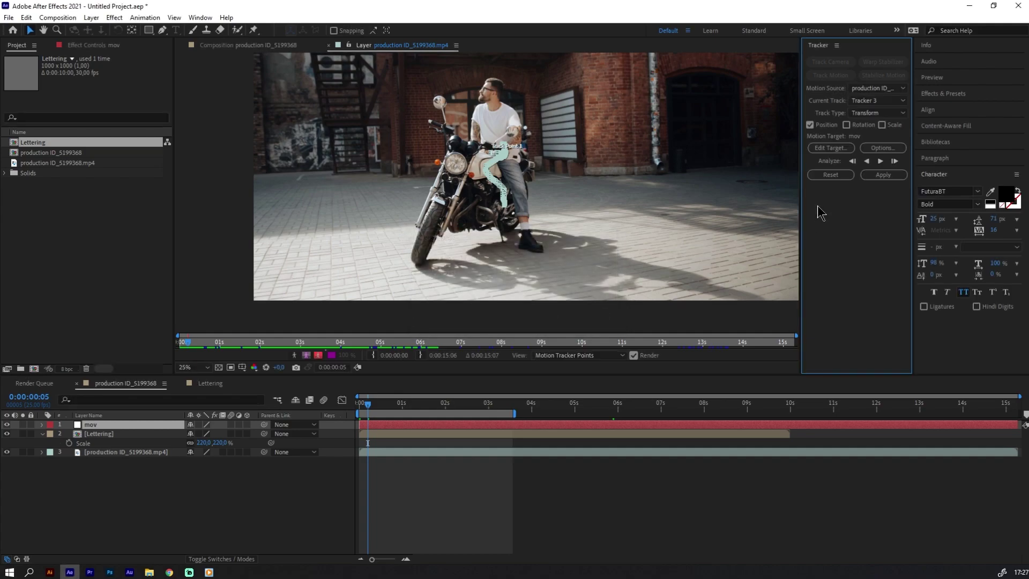
click(883, 175)
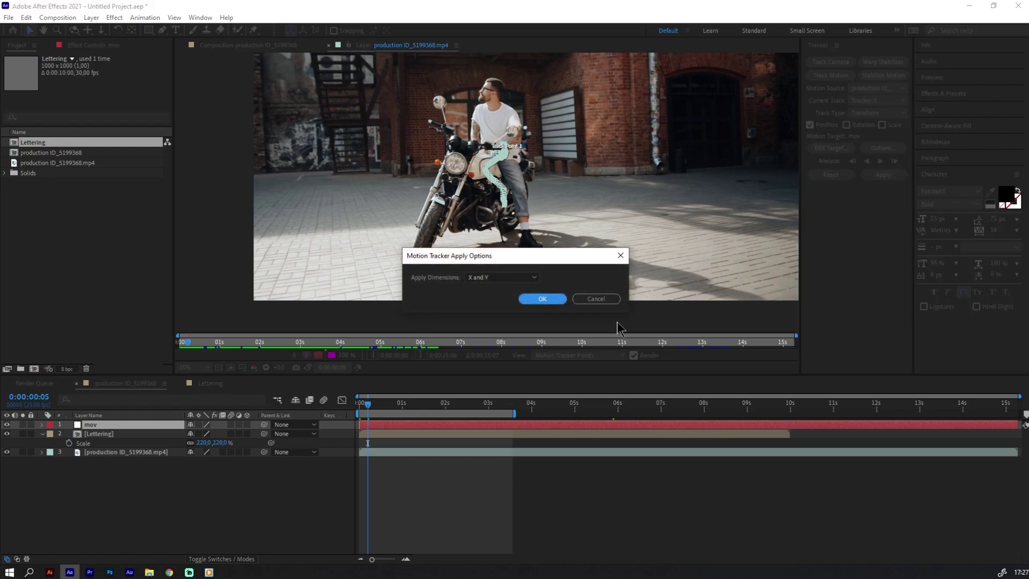
click(540, 301)
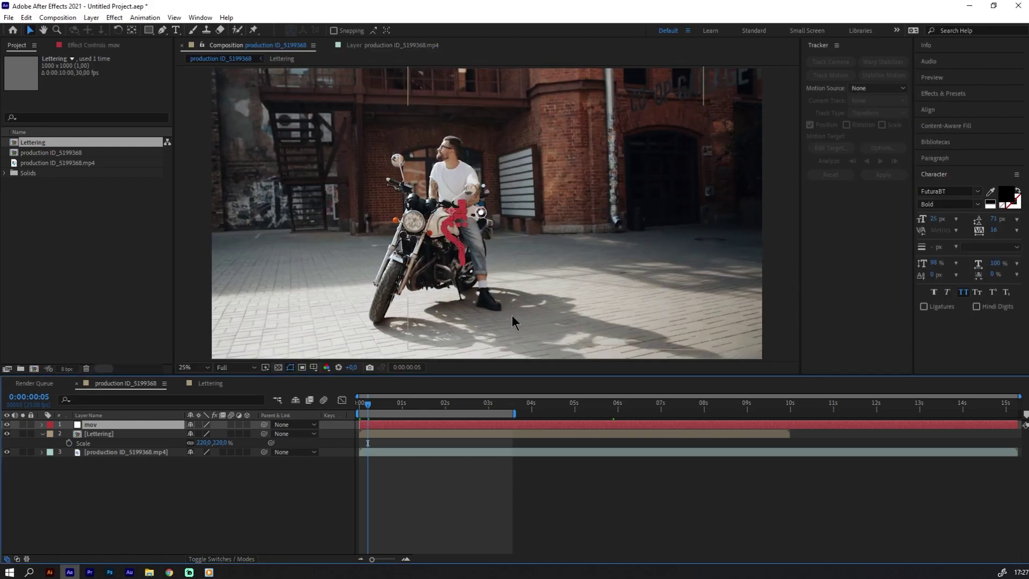
Move the Lettering callout's circle onto the bike's tracked spot and parent Lettering to the mov null.
scroll(434, 262, up, 2)
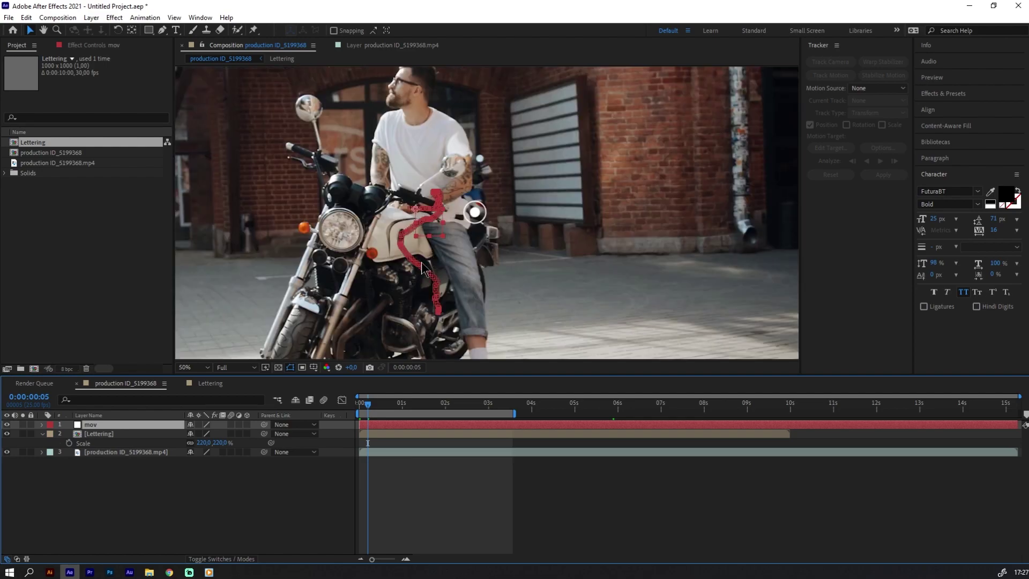
click(99, 434)
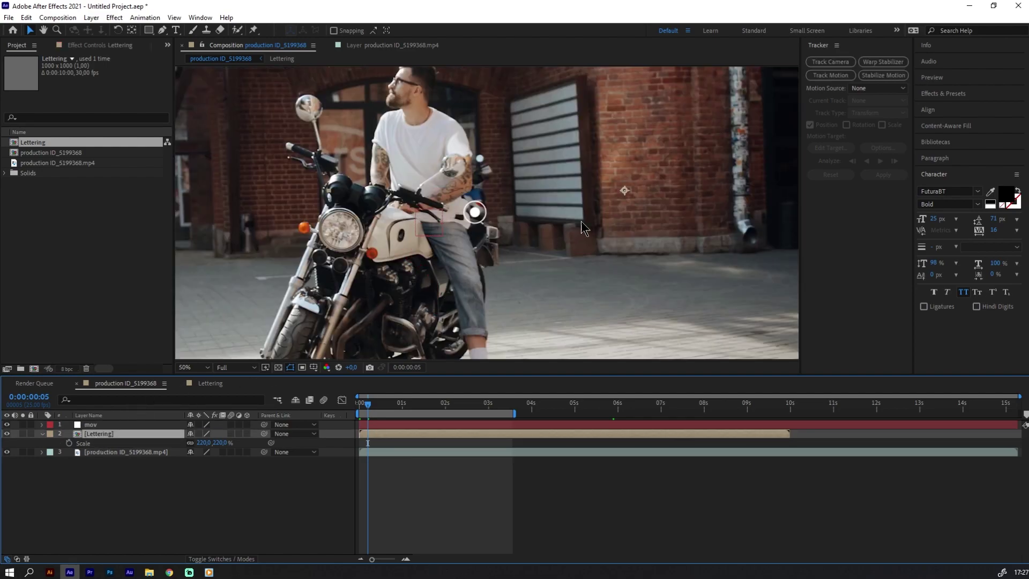
drag(620, 196, 577, 191)
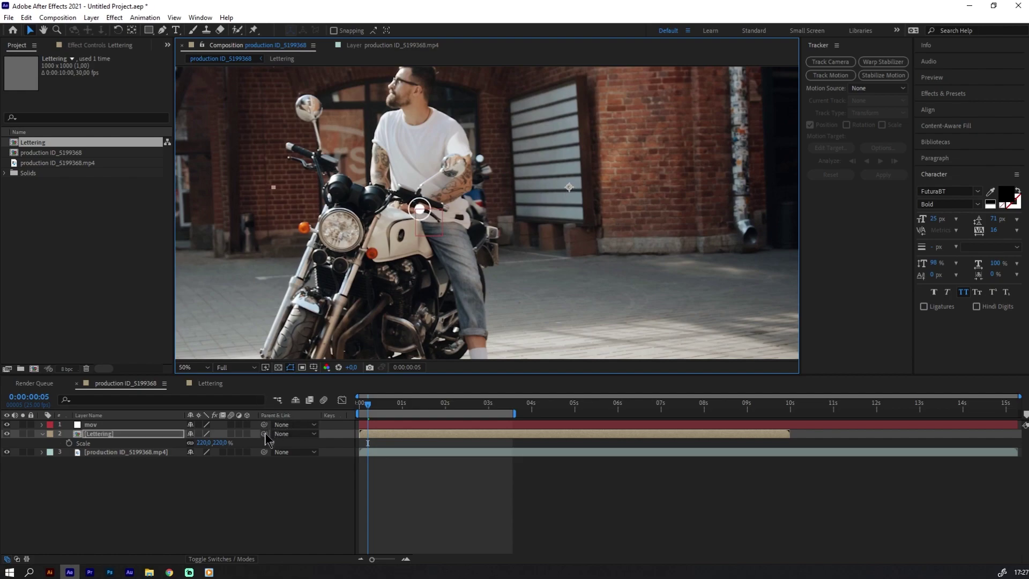
drag(265, 435, 92, 425)
Preview the playback to check that the callout follows the motorcycle.
click(96, 483)
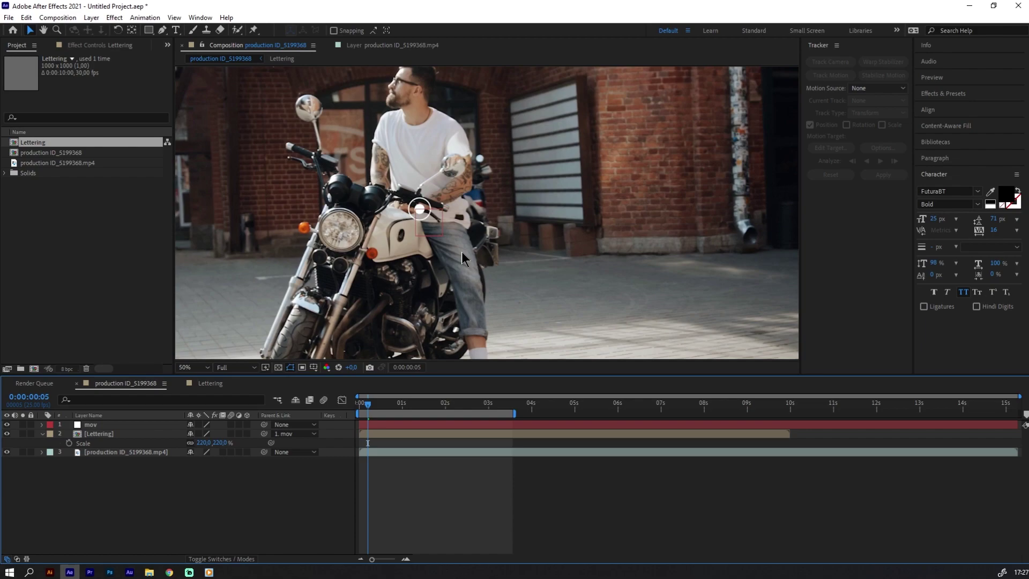
key(space)
scroll(482, 263, down, 2)
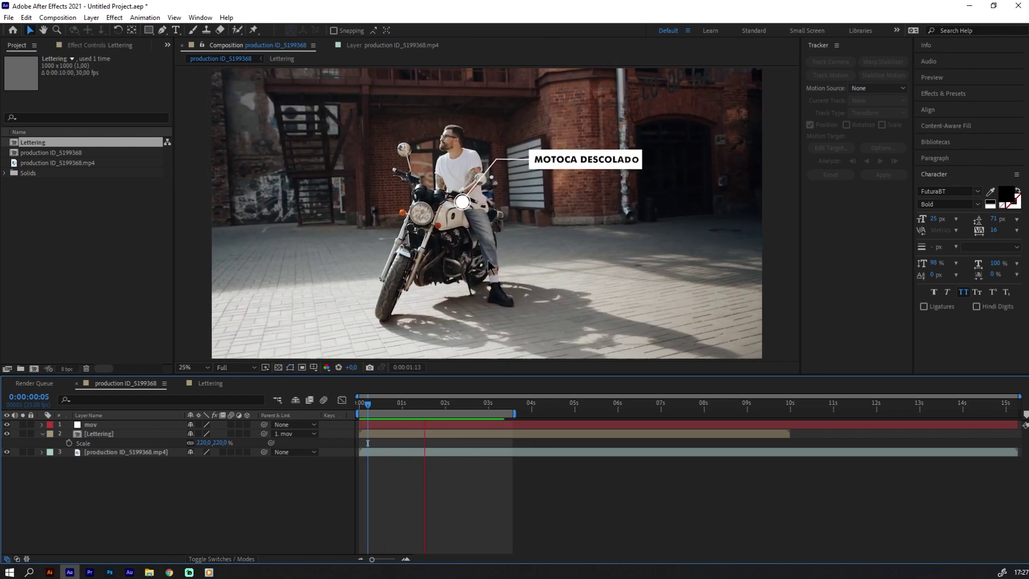